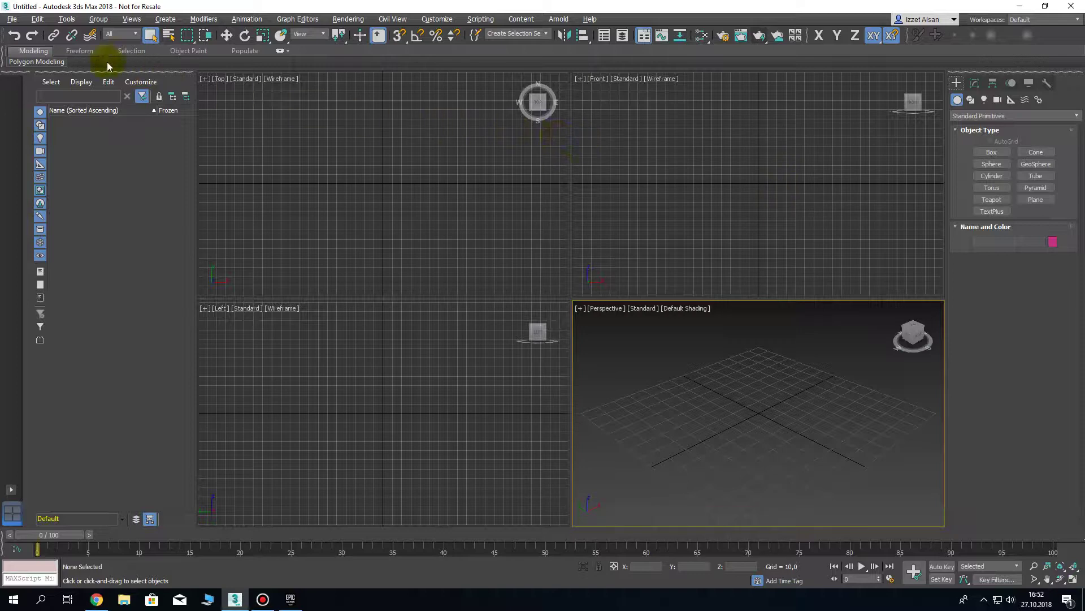
Open Tree&Grass_Archive-Default.max from the Tree&Grass_Archive folder
{"action": "left_click", "coordinate": [12, 19]}
{"action": "left_click", "coordinate": [38, 73]}
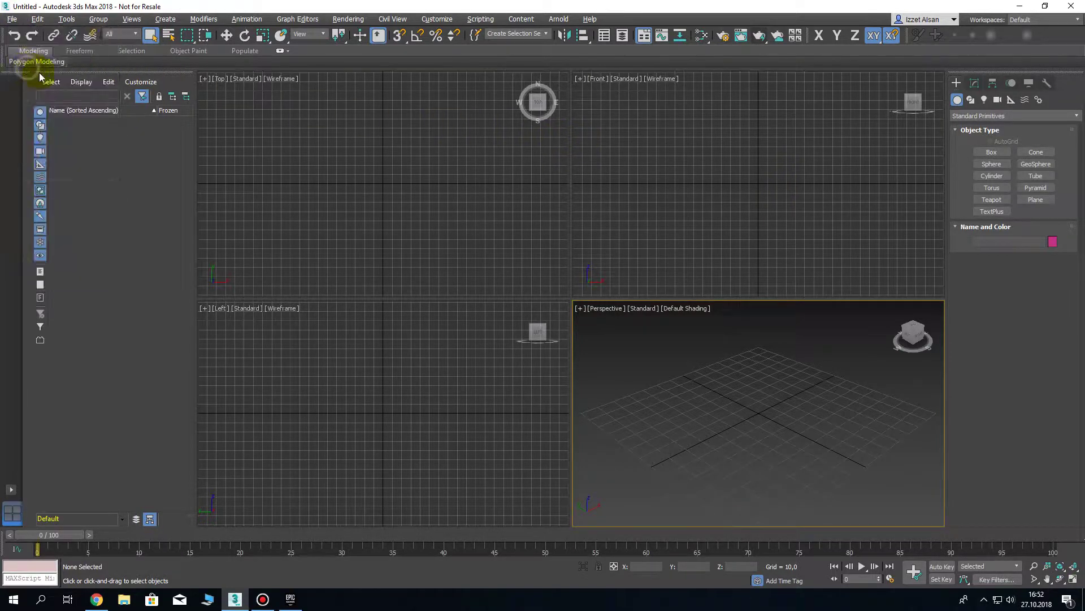
{"action": "left_click", "coordinate": [32, 116]}
{"action": "double_click", "coordinate": [127, 205]}
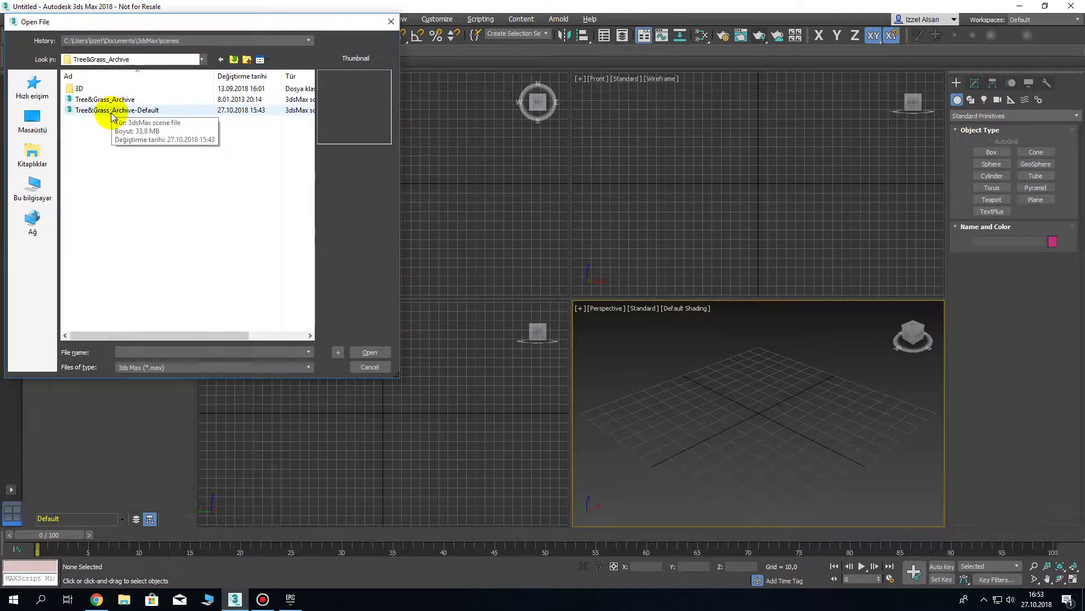
{"action": "double_click", "coordinate": [112, 117]}
{"action": "left_click", "coordinate": [614, 390]}
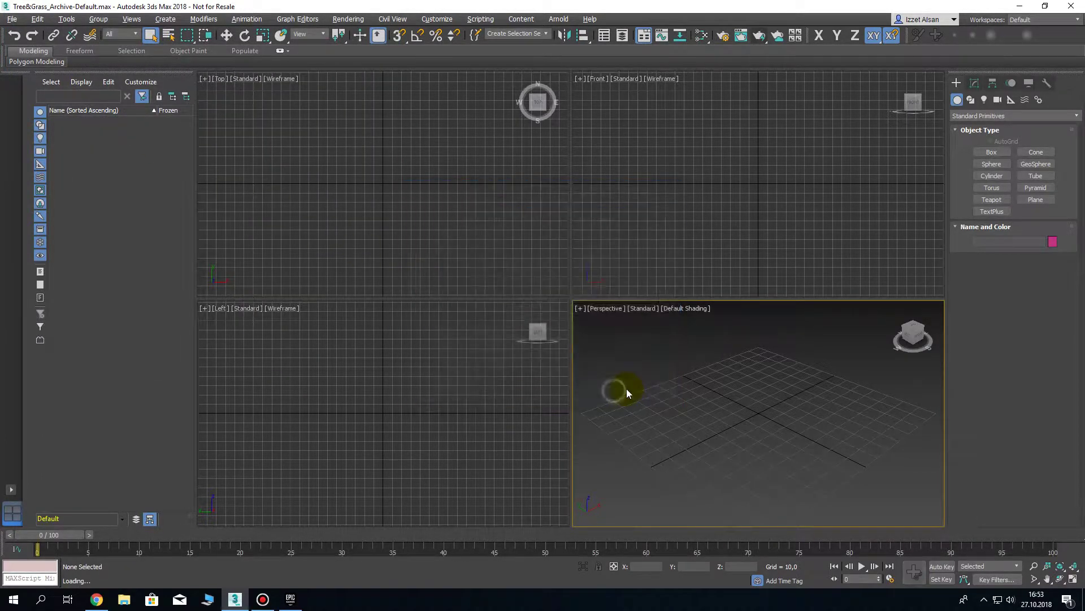
Continue loading past the missing external files and pan onto the tree and grass
{"action": "left_click", "coordinate": [673, 402]}
{"action": "middle_click_drag", "start_coordinate": [602, 359], "coordinate": [679, 362]}
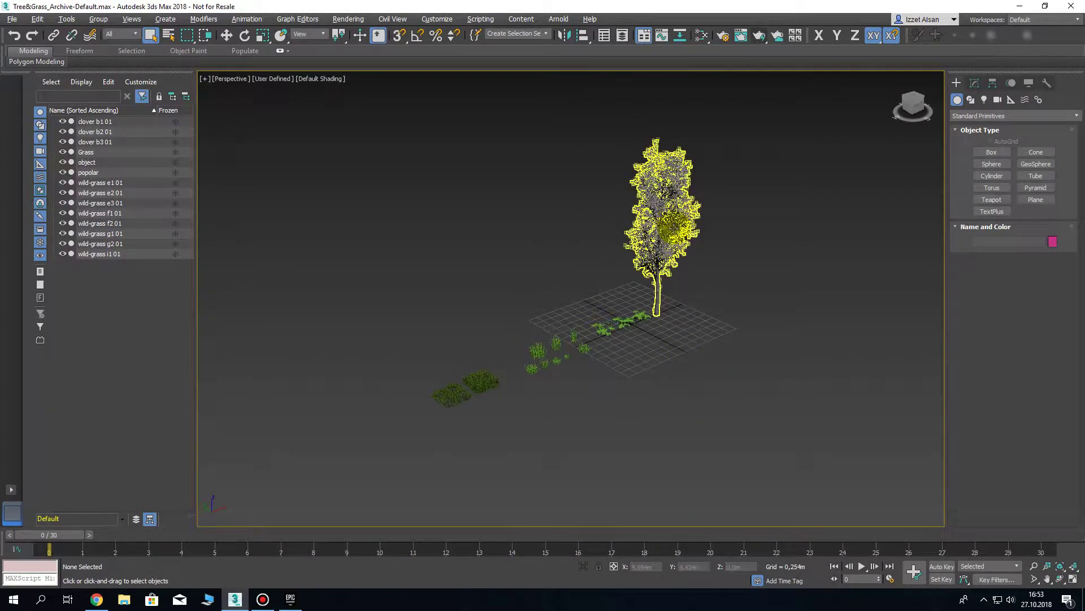
{"action": "scroll", "coordinate": [645, 317], "scroll_direction": "up", "scroll_amount": 8}
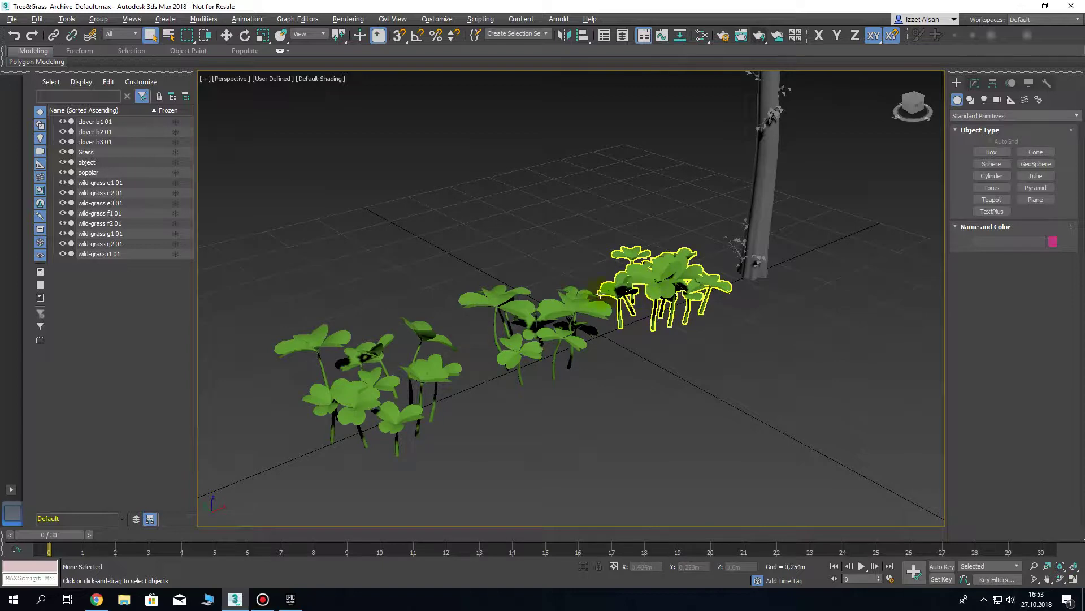
{"action": "scroll", "coordinate": [598, 290], "scroll_direction": "down", "scroll_amount": 3}
{"action": "scroll", "coordinate": [554, 317], "scroll_direction": "down", "scroll_amount": 3}
{"action": "scroll", "coordinate": [516, 334], "scroll_direction": "up", "scroll_amount": 3}
{"action": "scroll", "coordinate": [441, 349], "scroll_direction": "up", "scroll_amount": 3}
Zoom to frame the scene and render a quick test frame, then close it
{"action": "scroll", "coordinate": [433, 353], "scroll_direction": "down", "scroll_amount": 3}
{"action": "scroll", "coordinate": [424, 356], "scroll_direction": "up", "scroll_amount": 2}
{"action": "scroll", "coordinate": [422, 353], "scroll_direction": "down", "scroll_amount": 2}
{"action": "scroll", "coordinate": [447, 340], "scroll_direction": "down", "scroll_amount": 2}
{"action": "scroll", "coordinate": [509, 317], "scroll_direction": "down", "scroll_amount": 1}
{"action": "scroll", "coordinate": [570, 303], "scroll_direction": "up", "scroll_amount": 1}
{"action": "scroll", "coordinate": [593, 255], "scroll_direction": "down", "scroll_amount": 2}
{"action": "scroll", "coordinate": [679, 187], "scroll_direction": "down", "scroll_amount": 1}
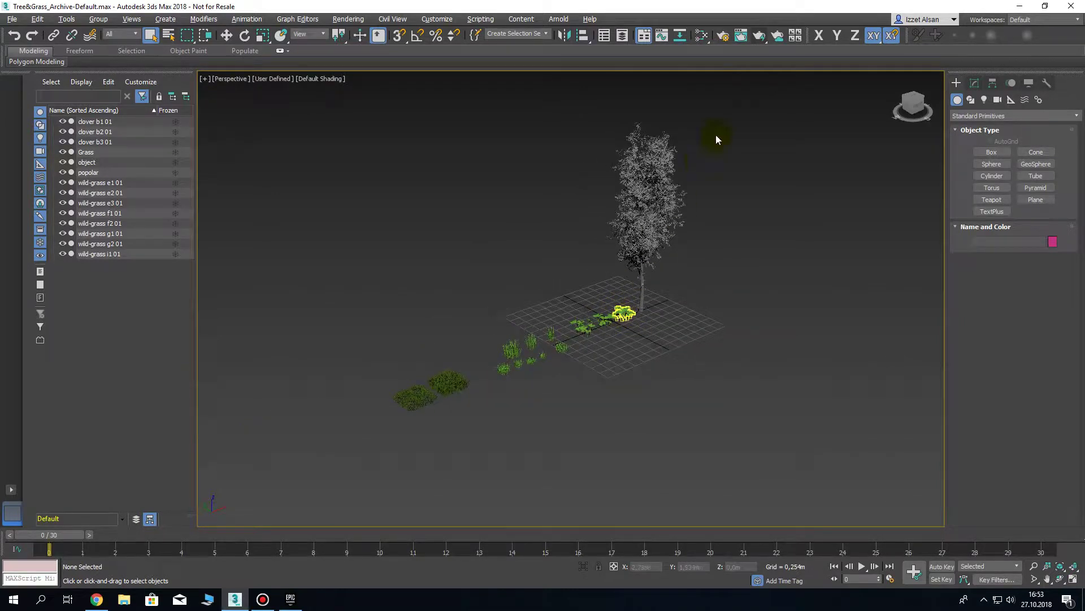
{"action": "left_click", "coordinate": [759, 35]}
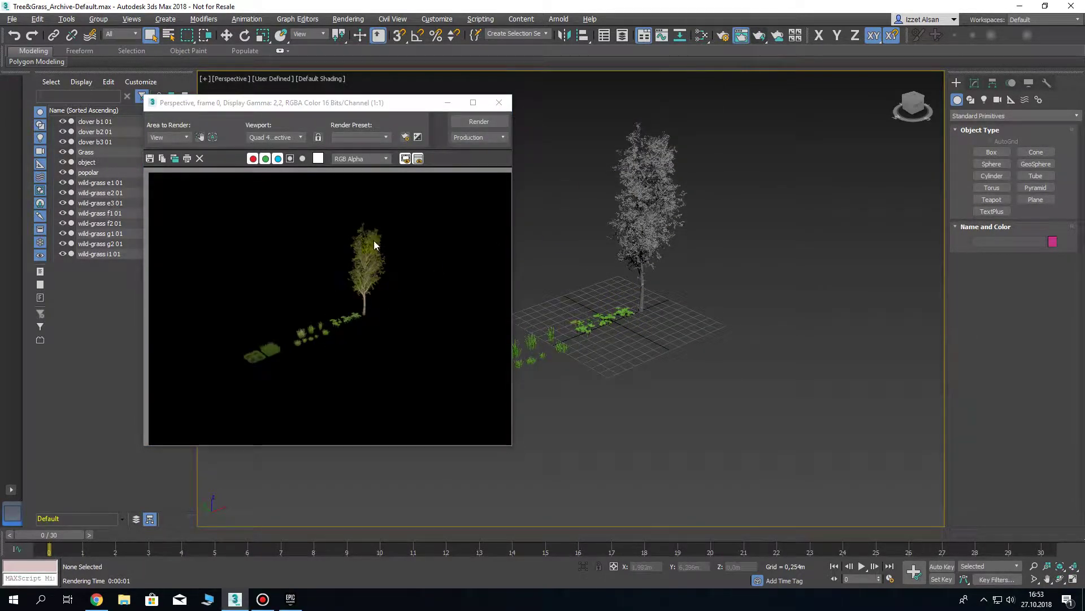
{"action": "left_click", "coordinate": [499, 102]}
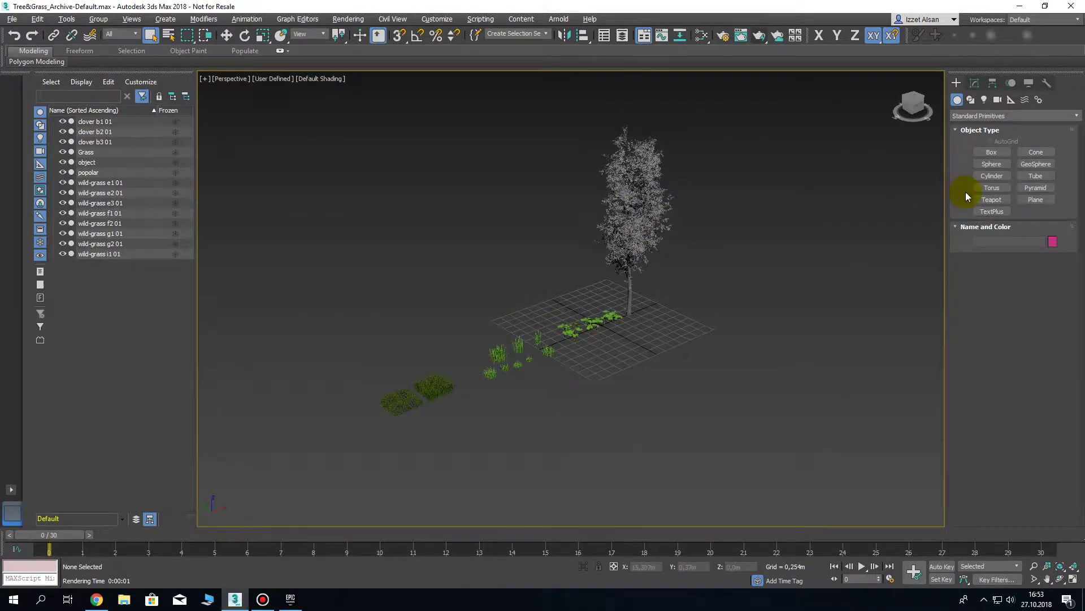
Draw a plane in front of the tree with edged faces shown
{"action": "left_click", "coordinate": [1039, 201]}
{"action": "scroll", "coordinate": [791, 299], "scroll_direction": "down", "scroll_amount": 3}
{"action": "scroll", "coordinate": [735, 310], "scroll_direction": "down", "scroll_amount": 2}
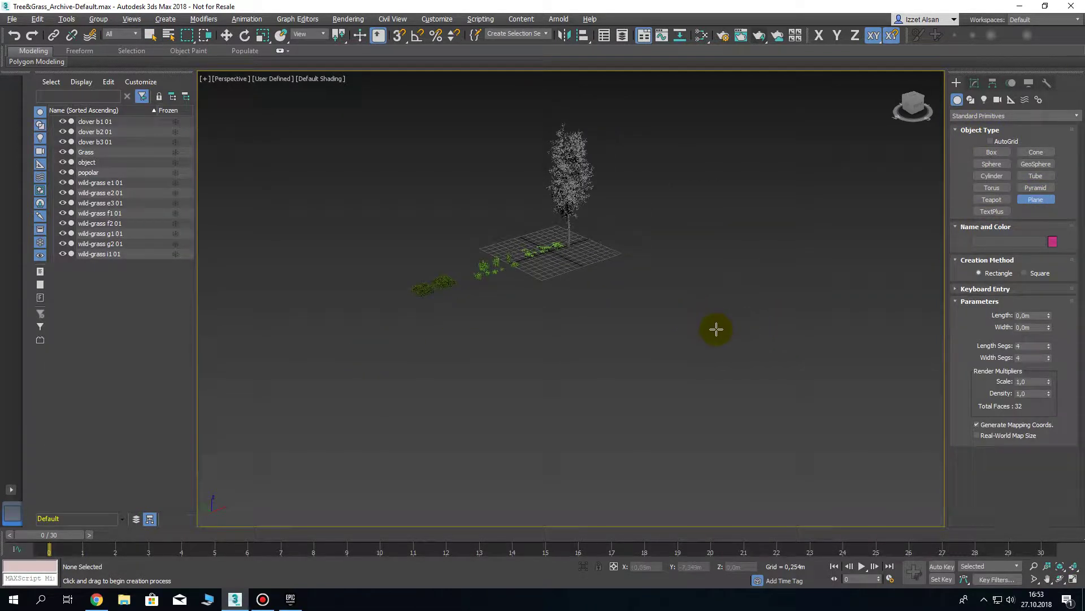
{"action": "scroll", "coordinate": [716, 329], "scroll_direction": "down", "scroll_amount": 2}
{"action": "scroll", "coordinate": [645, 322], "scroll_direction": "down", "scroll_amount": 1}
{"action": "left_click_drag", "start_coordinate": [620, 280], "coordinate": [591, 519]}
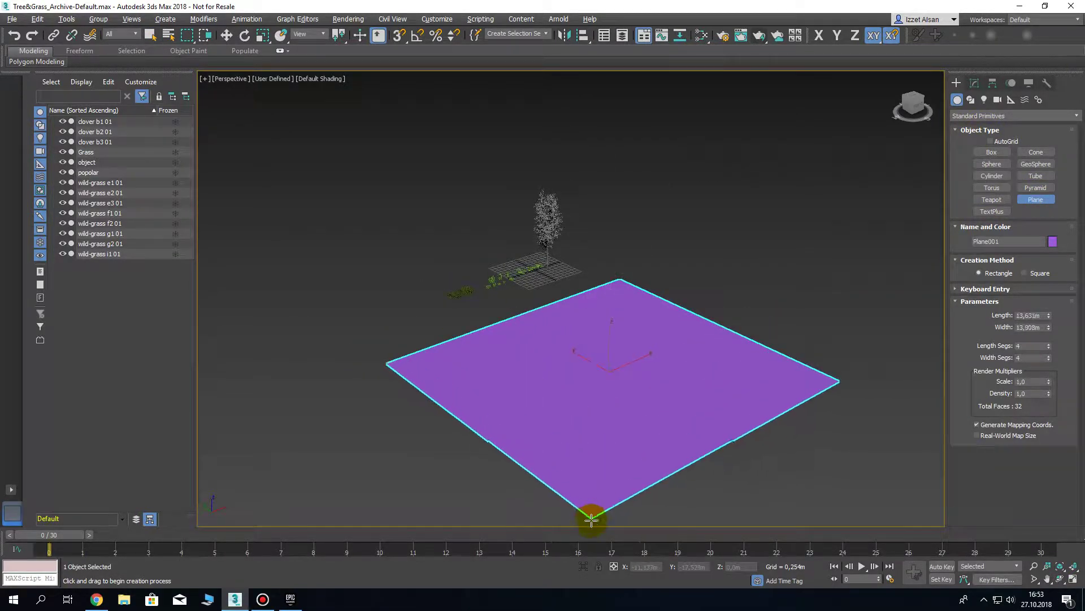
{"action": "key", "text": "F4"}
{"action": "middle_click_drag", "start_coordinate": [607, 437], "coordinate": [618, 405]}
{"action": "scroll", "coordinate": [618, 406], "scroll_direction": "up", "scroll_amount": 1}
{"action": "scroll", "coordinate": [596, 375], "scroll_direction": "up", "scroll_amount": 2}
{"action": "scroll", "coordinate": [588, 346], "scroll_direction": "up", "scroll_amount": 2}
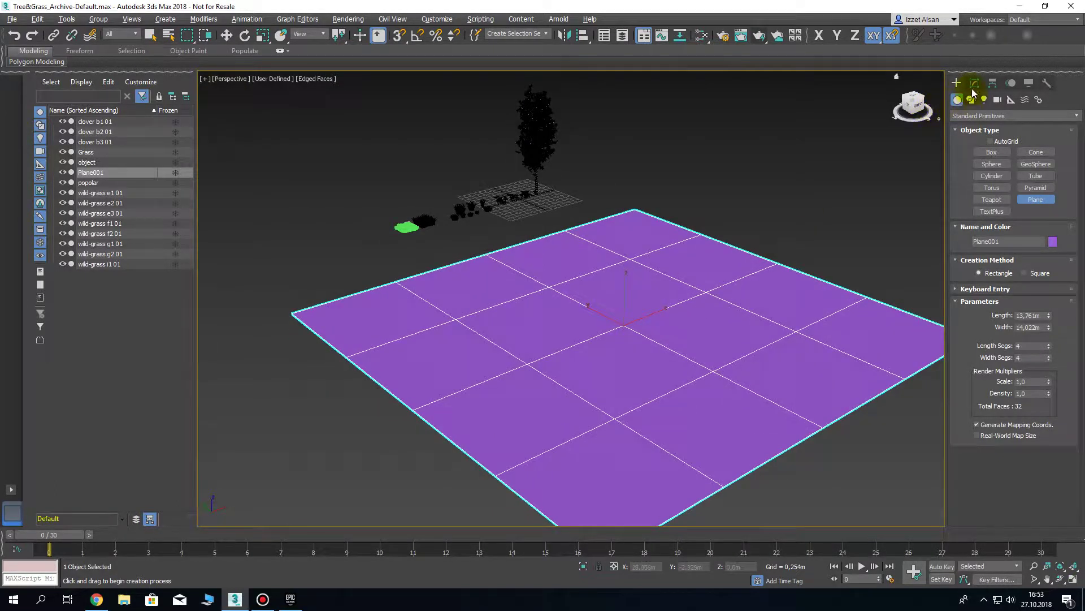
Set the plane's Length and Width to 5 m each
{"action": "left_click", "coordinate": [973, 86]}
{"action": "left_click", "coordinate": [1033, 247]}
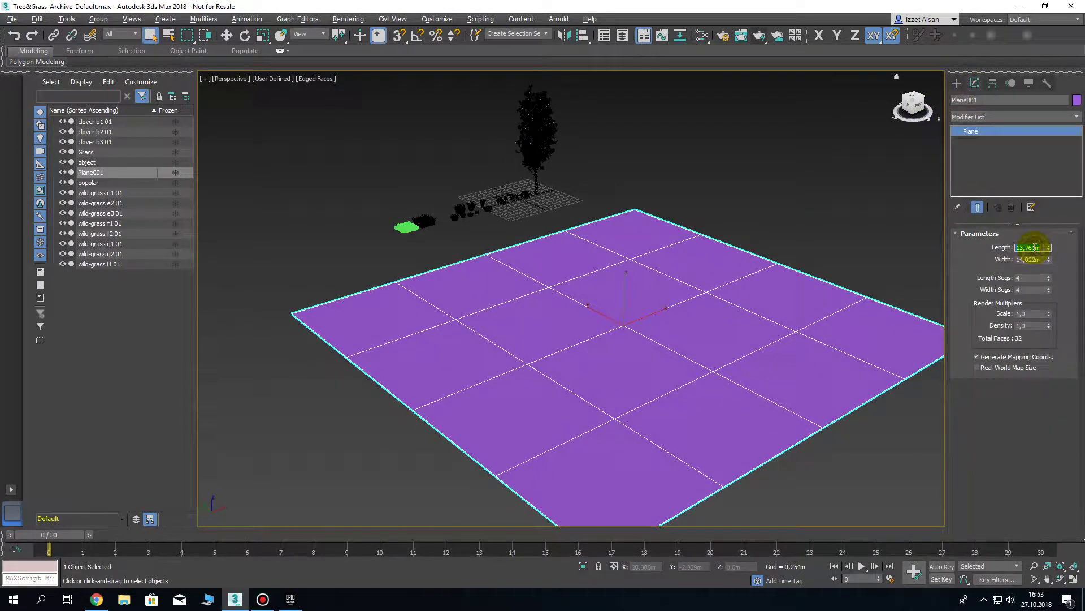
{"action": "double_click", "coordinate": [1050, 252]}
{"action": "key", "text": "Tab"}
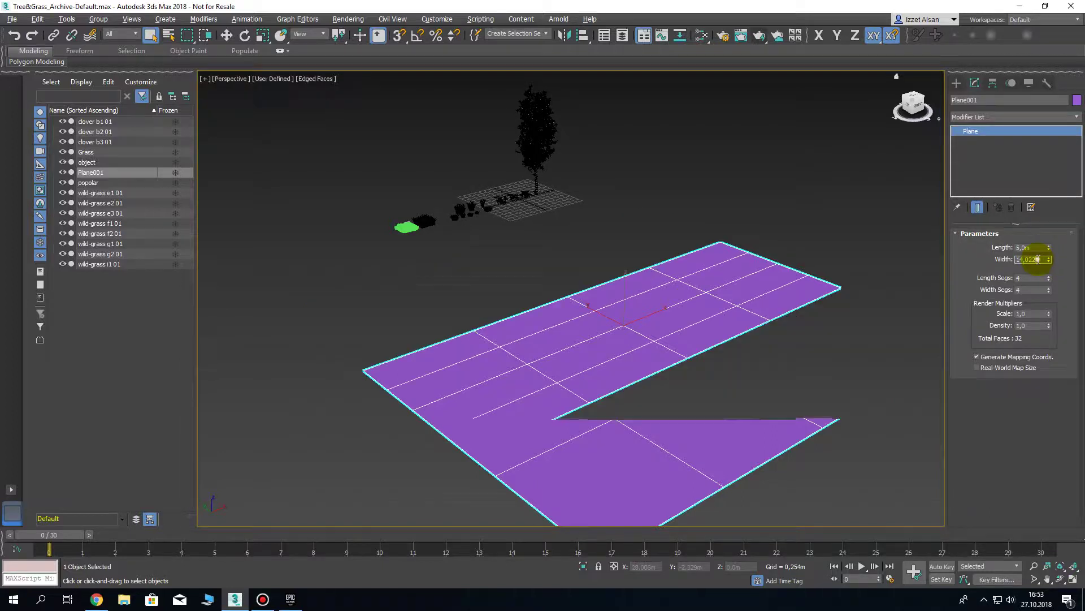
{"action": "type", "text": "5m"}
{"action": "key", "text": "Return"}
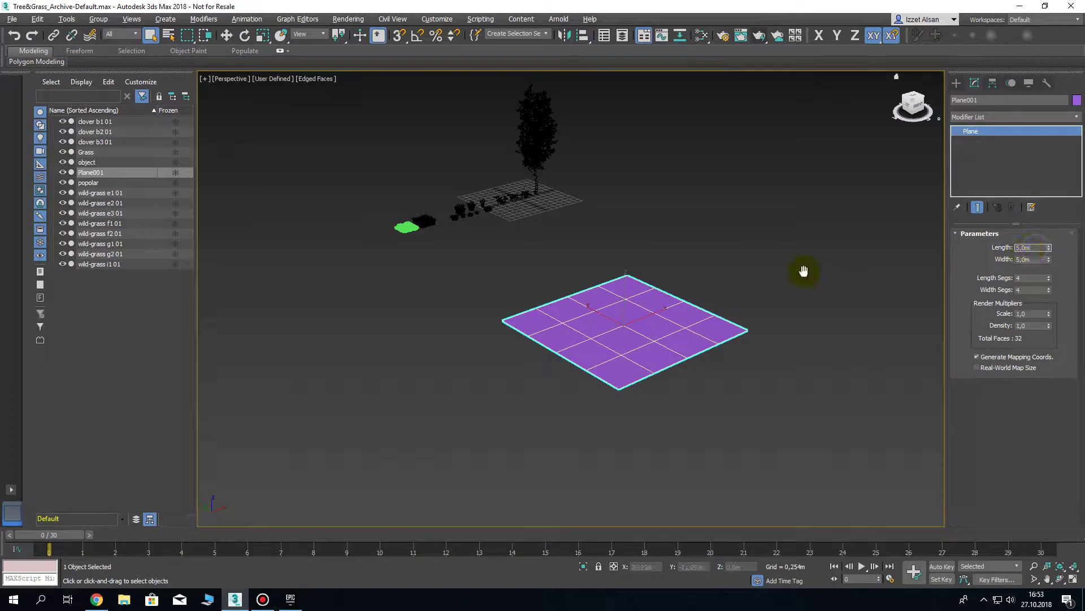
{"action": "middle_click_drag", "start_coordinate": [639, 296], "coordinate": [642, 328]}
Move the plane along Y and X closer to the tree
{"action": "key", "text": "w"}
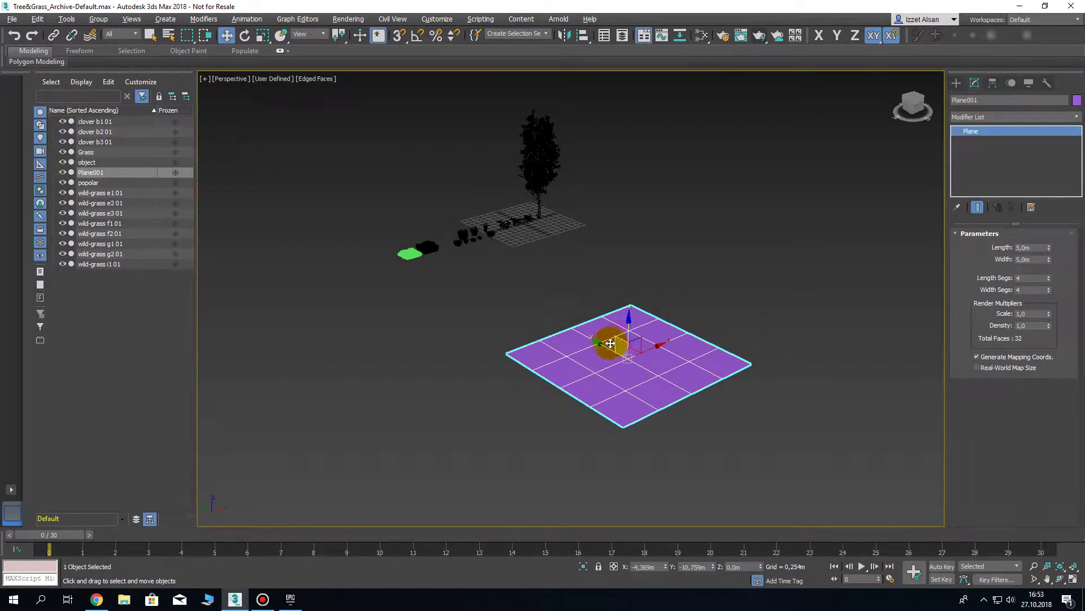
{"action": "left_click_drag", "start_coordinate": [606, 344], "coordinate": [475, 263]}
{"action": "scroll", "coordinate": [552, 327], "scroll_direction": "up", "scroll_amount": 2}
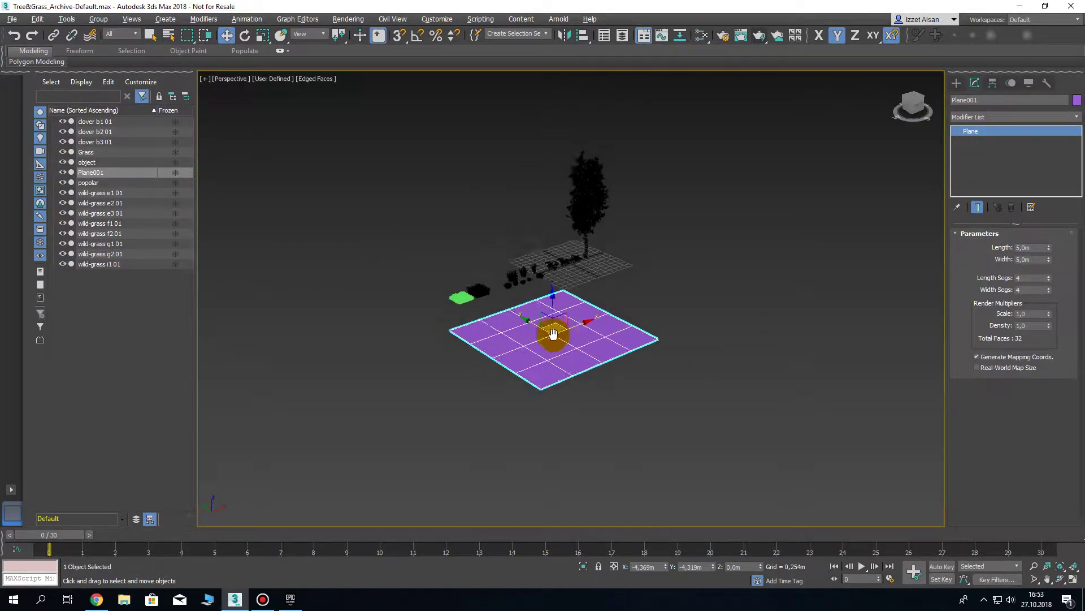
{"action": "scroll", "coordinate": [566, 325], "scroll_direction": "up", "scroll_amount": 3}
{"action": "left_click_drag", "start_coordinate": [588, 347], "coordinate": [683, 308]}
{"action": "middle_click_drag", "start_coordinate": [683, 307], "coordinate": [669, 325]}
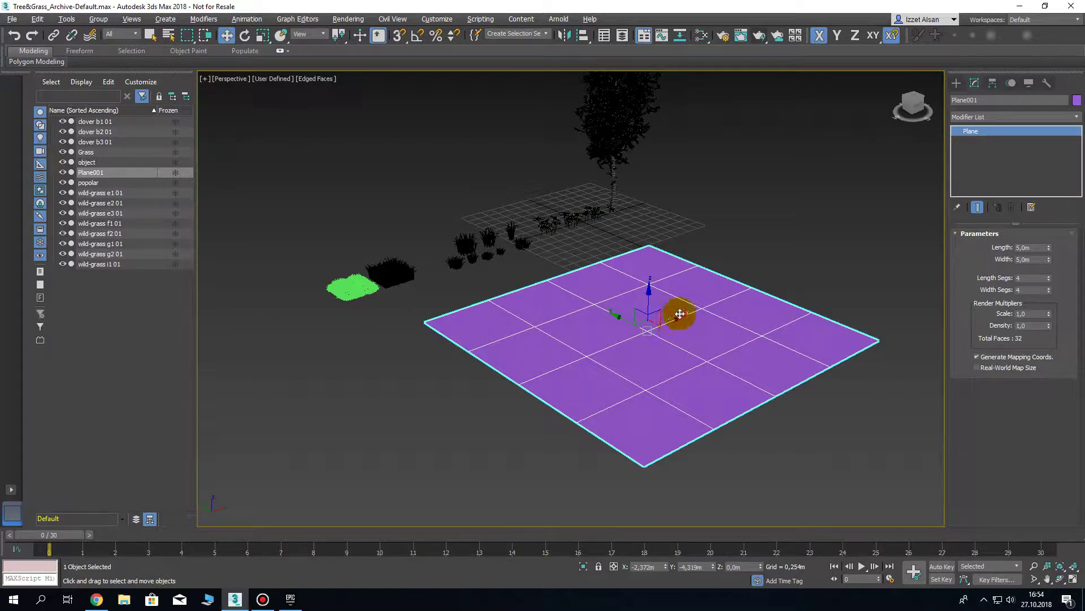
Set the plane's Length Segs and Width Segs to 50 each
{"action": "double_click", "coordinate": [1034, 278]}
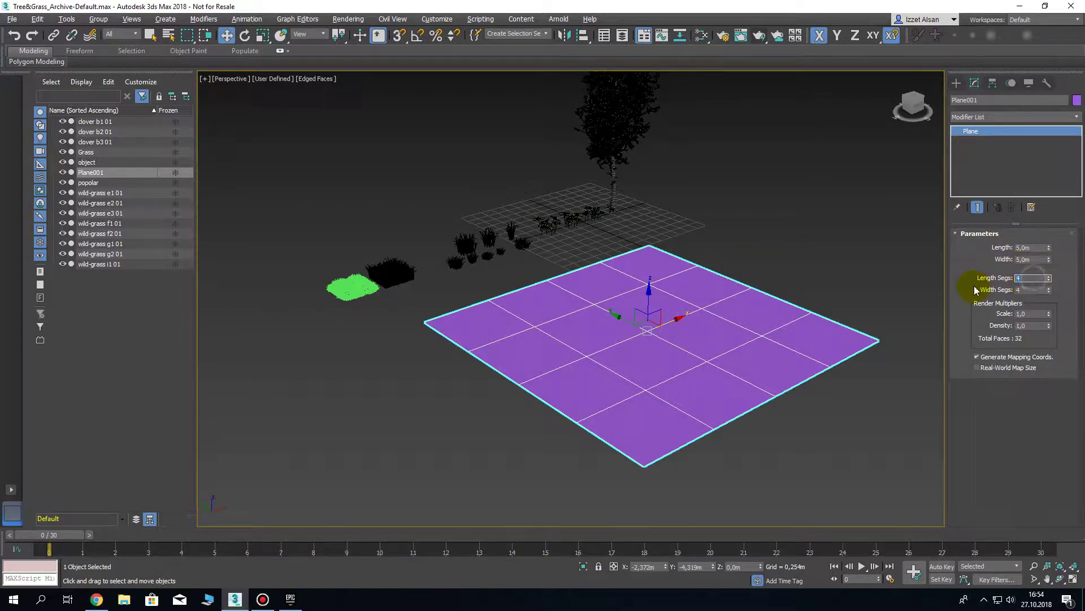
{"action": "type", "text": "5"}
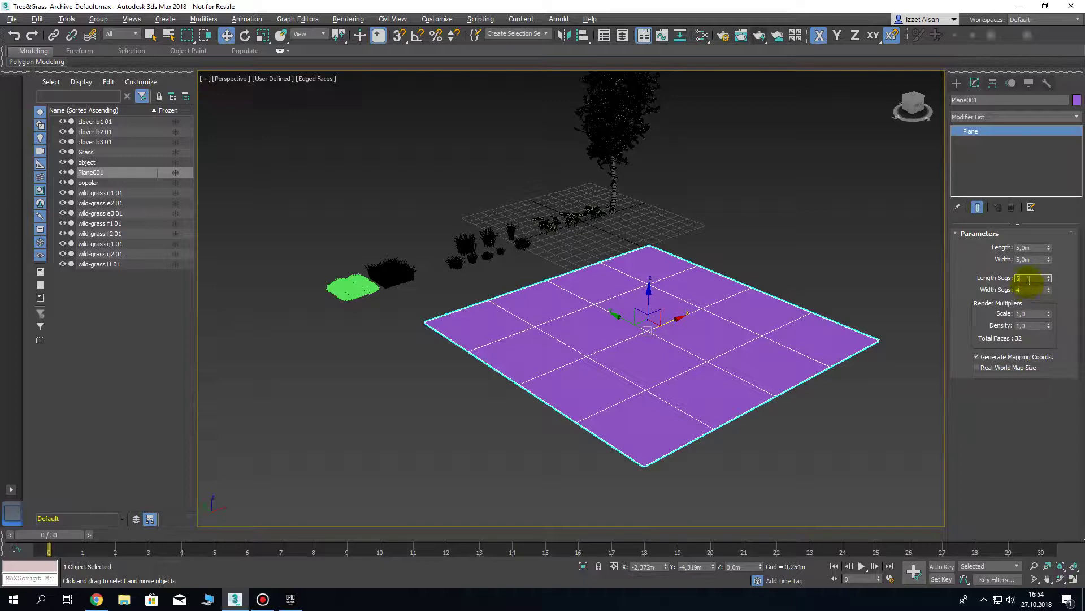
{"action": "type", "text": "0"}
{"action": "key", "text": "Tab"}
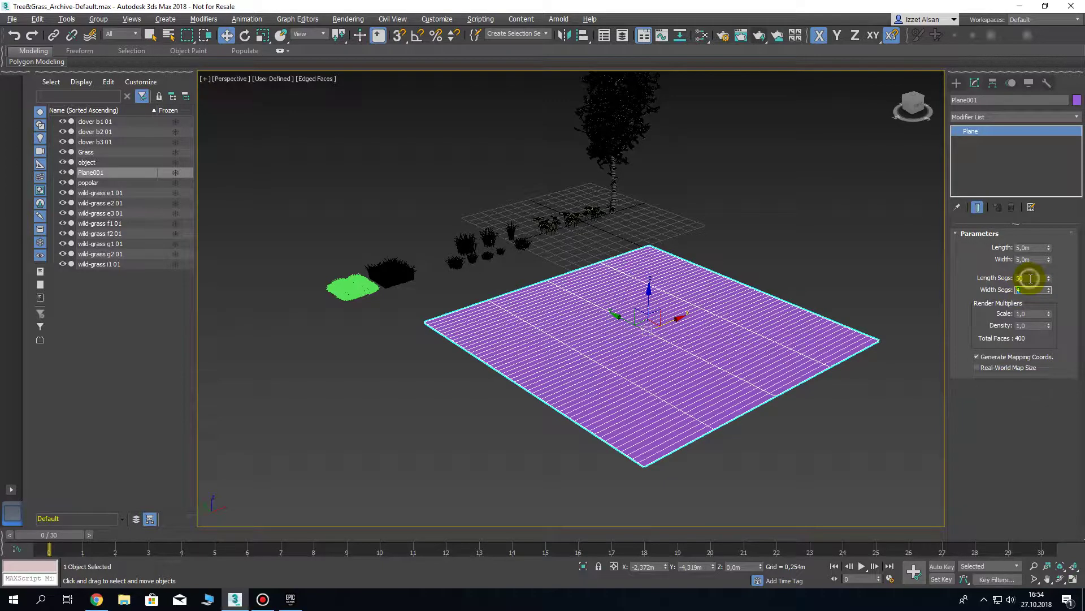
{"action": "type", "text": "50"}
{"action": "key", "text": "Tab"}
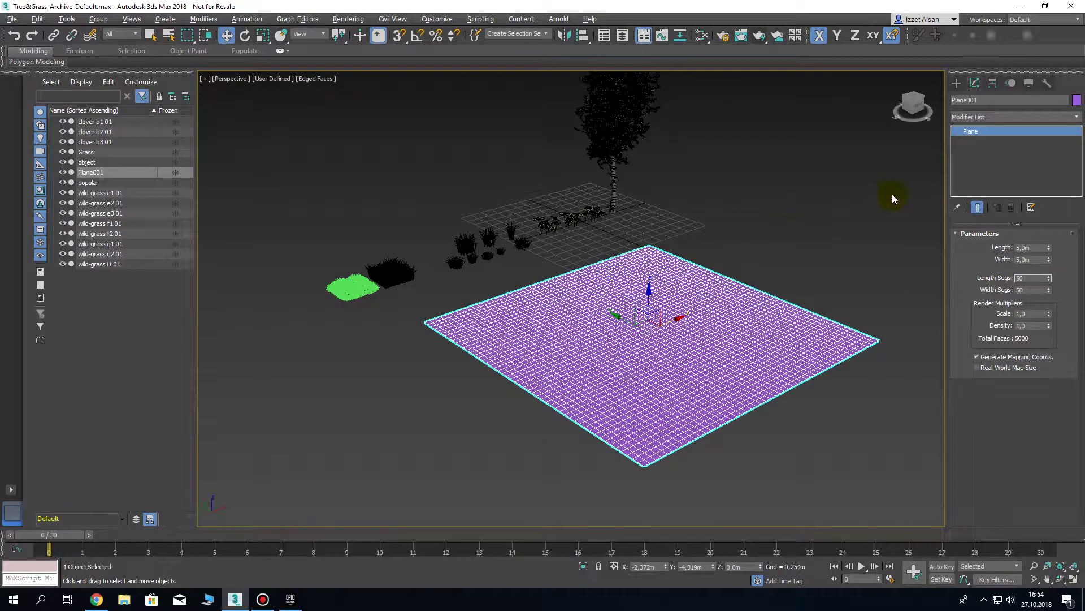
Add a Noise modifier to the plane with Scale 18 and Z strength 0,158m
{"action": "left_click", "coordinate": [1006, 117]}
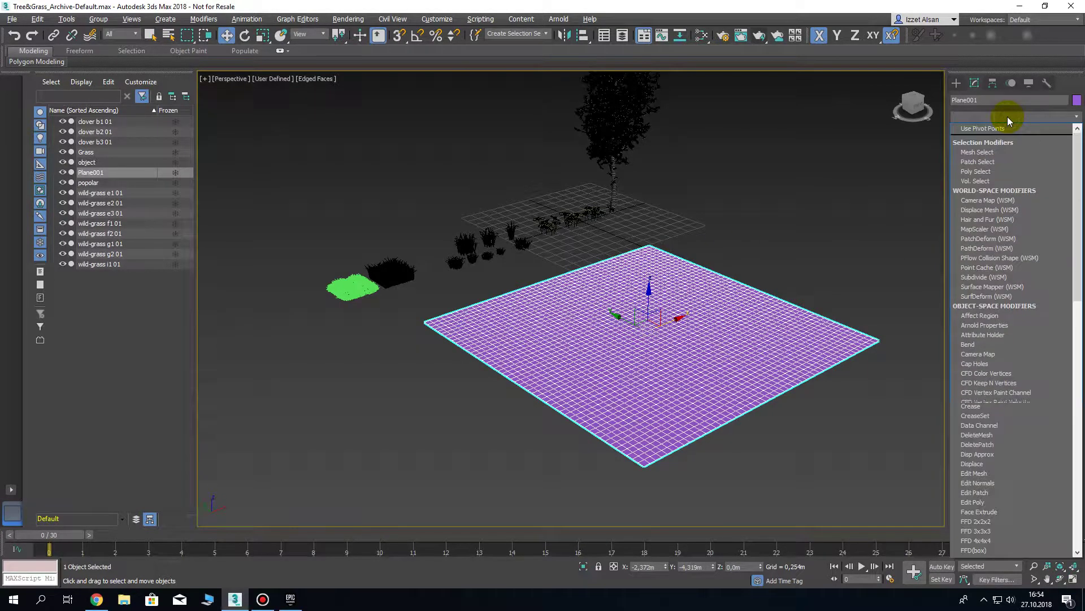
{"action": "type", "text": "noise"}
{"action": "left_click", "coordinate": [995, 129]}
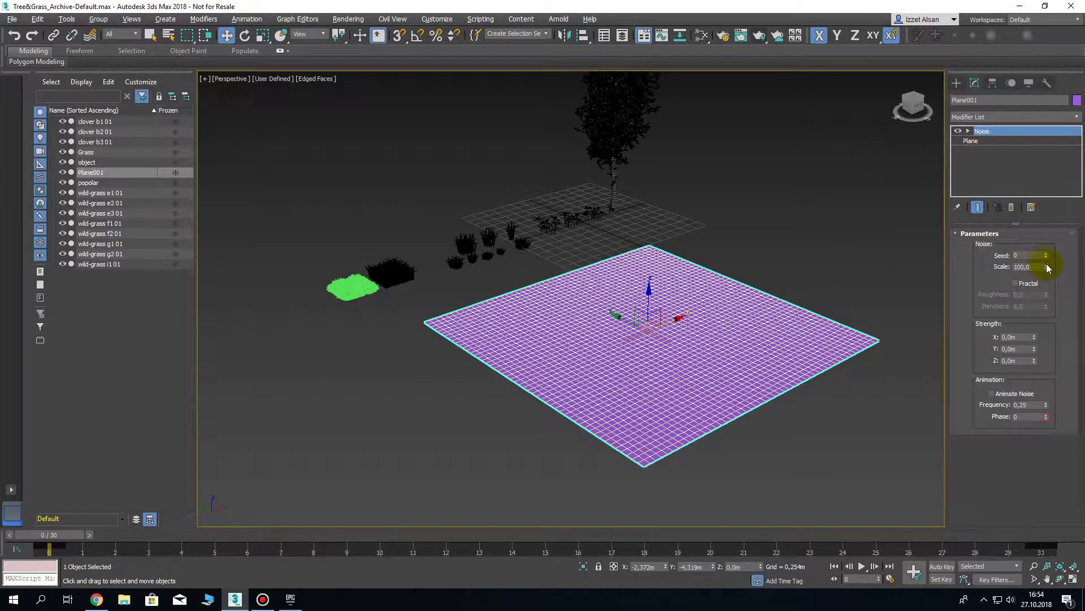
{"action": "left_click_drag", "start_coordinate": [1047, 267], "coordinate": [1043, 319]}
{"action": "mouse_move", "coordinate": [1034, 360]}
{"action": "left_mouse_down"}
{"action": "mouse_move", "coordinate": [1075, 54]}
{"action": "mouse_move", "coordinate": [3, 64]}
{"action": "left_mouse_up"}
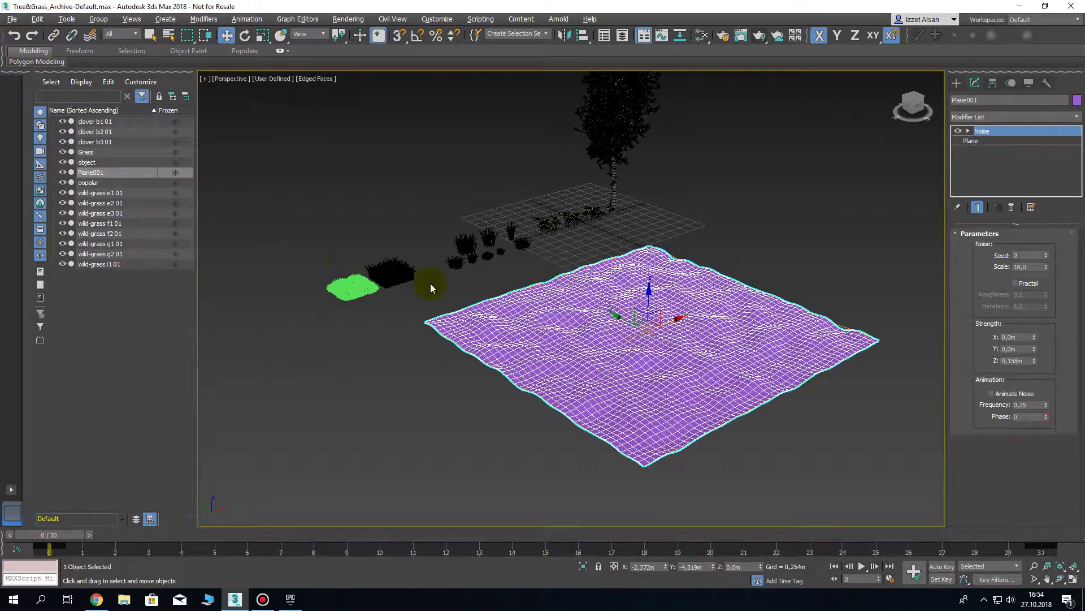
Pan and orbit around the rippled plane, reselecting it to inspect the terrain
{"action": "middle_click_drag", "start_coordinate": [491, 287], "coordinate": [456, 283]}
{"action": "left_click", "coordinate": [482, 266]}
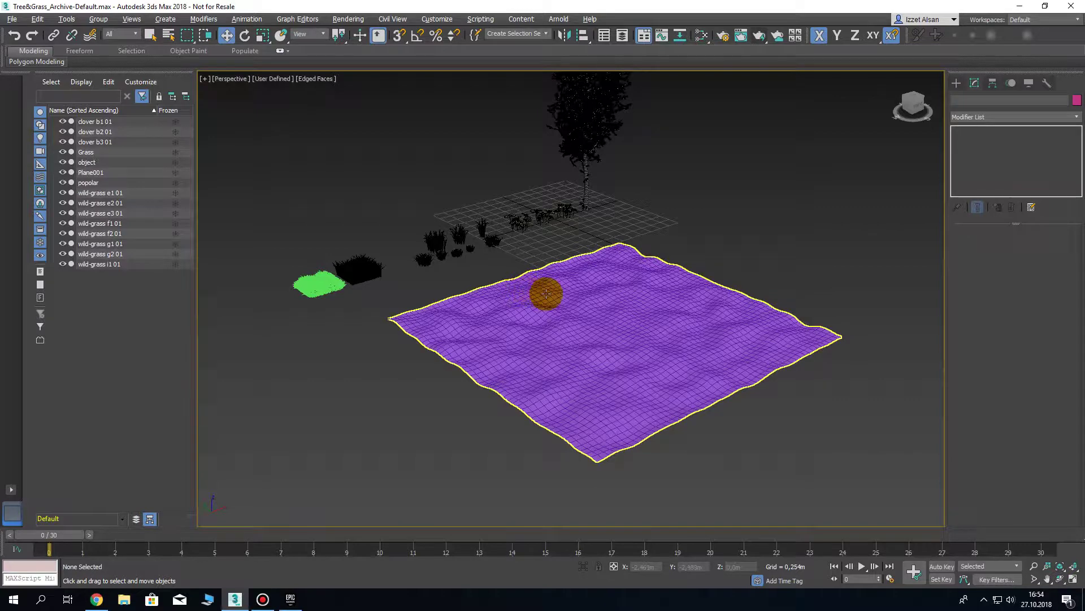
{"action": "scroll", "coordinate": [595, 319], "scroll_direction": "up", "scroll_amount": 3}
{"action": "left_click", "coordinate": [594, 313]}
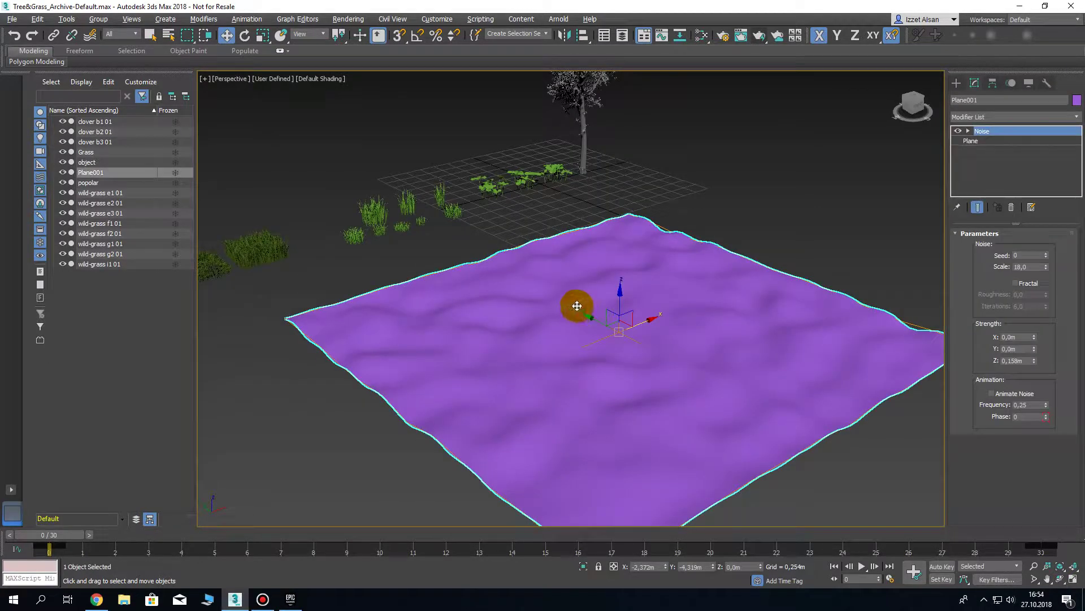
{"action": "middle_click_drag", "start_coordinate": [577, 306], "coordinate": [559, 278], "text": "alt"}
{"action": "left_click", "coordinate": [956, 83]}
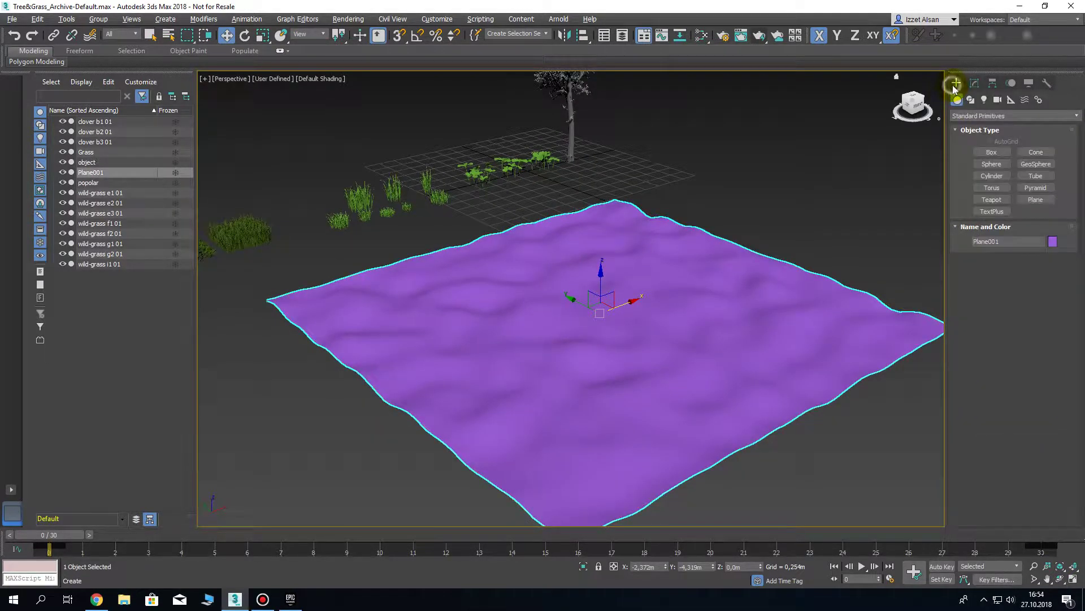
Start a Compound Objects Scatter on the plane and begin picking a distribution object
{"action": "left_click", "coordinate": [962, 116]}
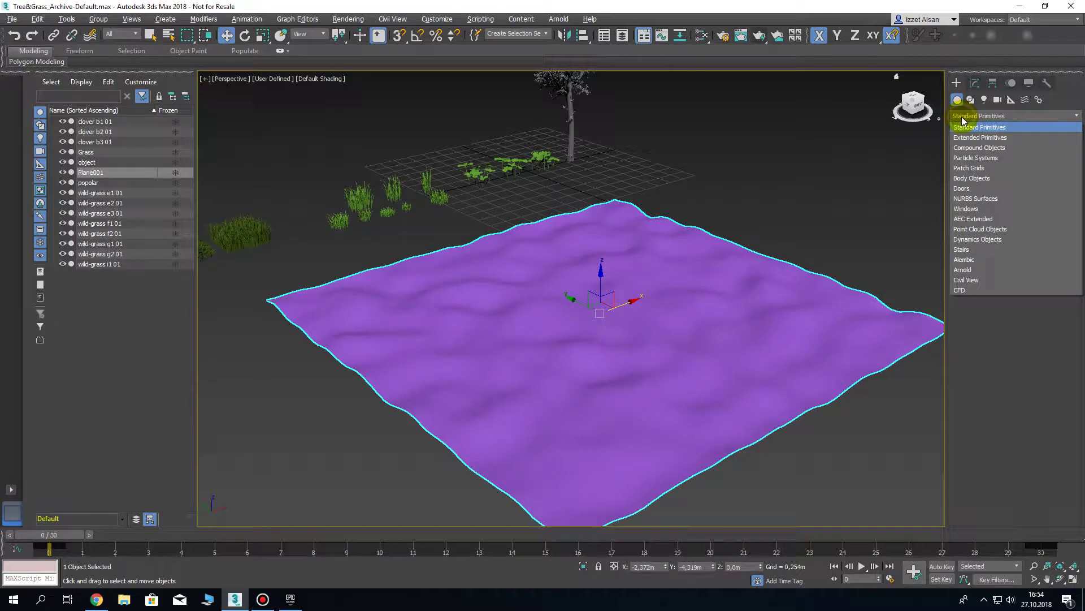
{"action": "left_click", "coordinate": [975, 151]}
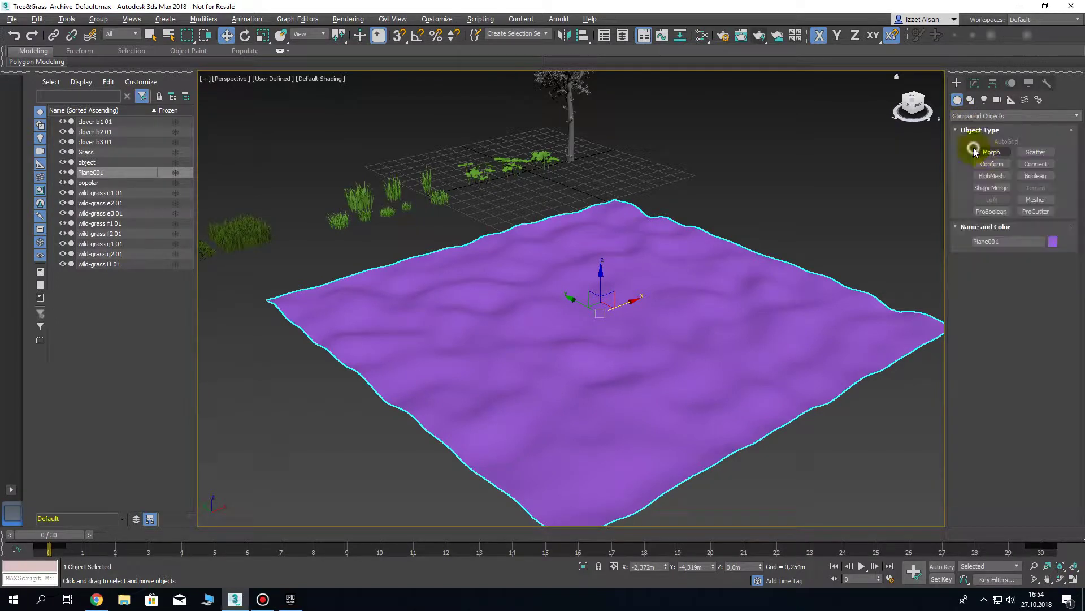
{"action": "left_click", "coordinate": [1037, 154]}
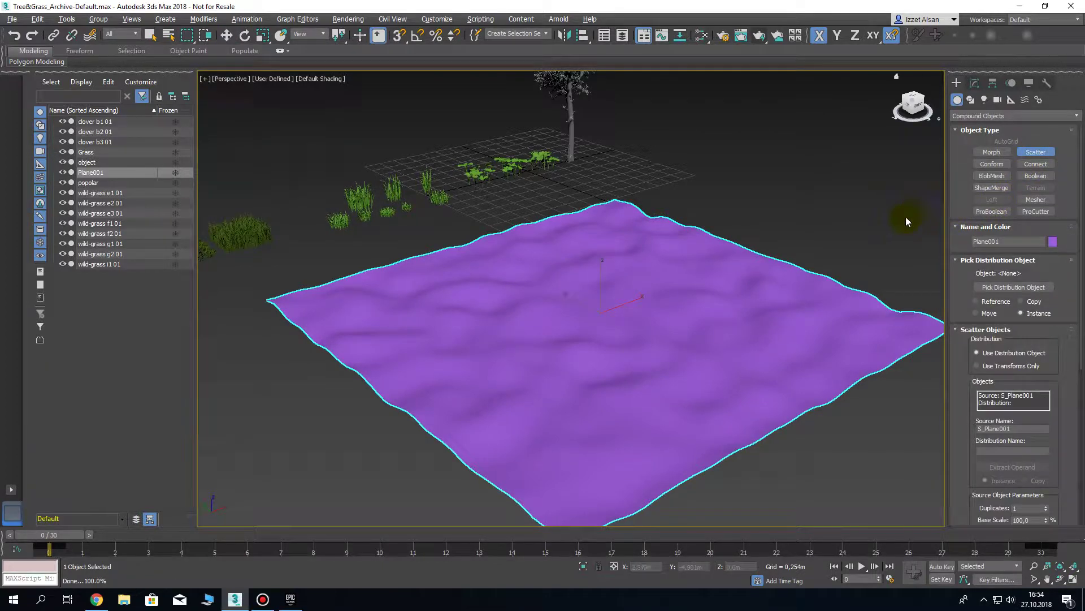
{"action": "middle_click_drag", "start_coordinate": [829, 226], "coordinate": [831, 242]}
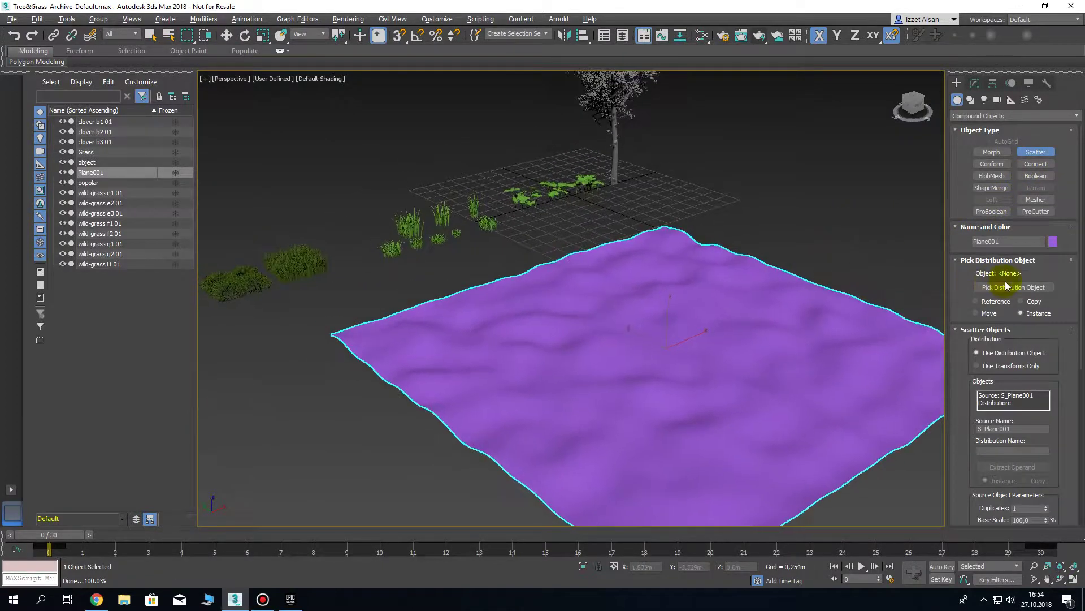
{"action": "left_click", "coordinate": [1024, 287]}
Pick the wild-grass f1 01 clump as distribution, then undo that pick
{"action": "middle_click_drag", "start_coordinate": [673, 299], "coordinate": [778, 351]}
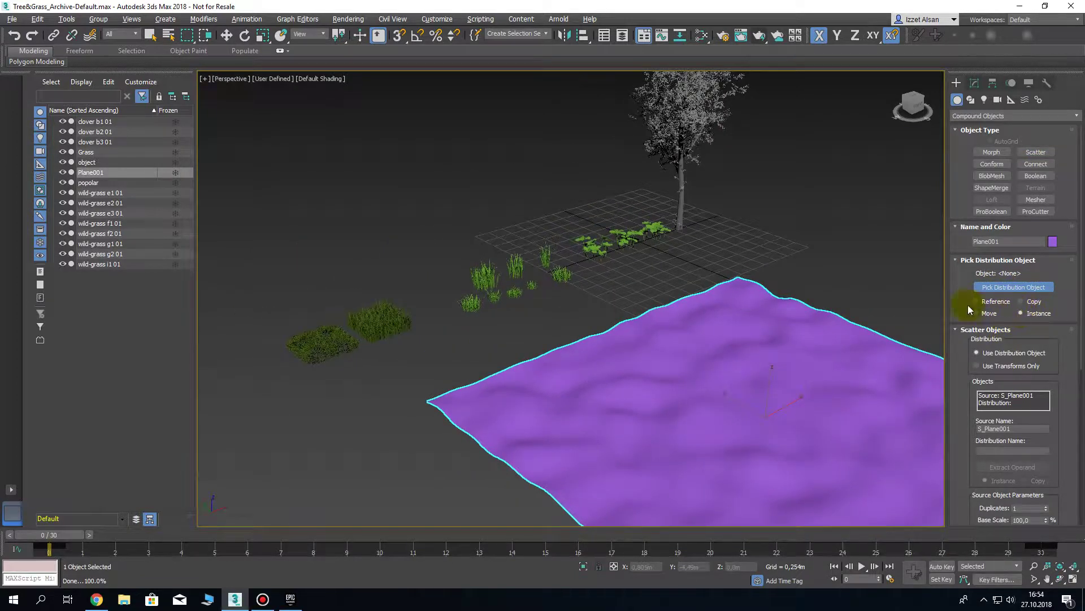
{"action": "scroll", "coordinate": [596, 308], "scroll_direction": "up", "scroll_amount": 2}
{"action": "scroll", "coordinate": [566, 310], "scroll_direction": "up", "scroll_amount": 3}
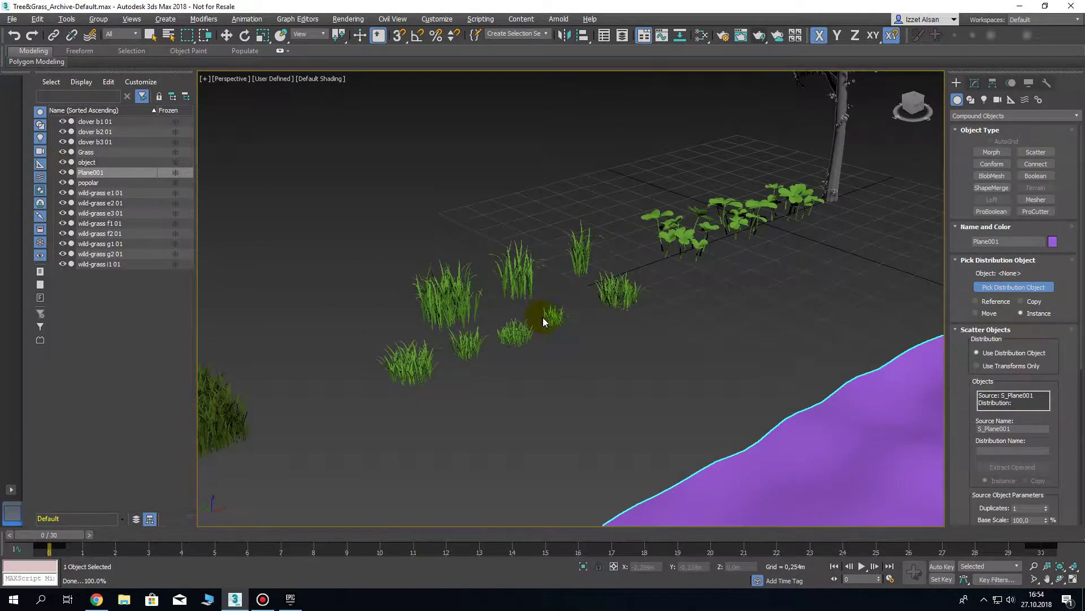
{"action": "middle_click_drag", "start_coordinate": [454, 357], "coordinate": [477, 322]}
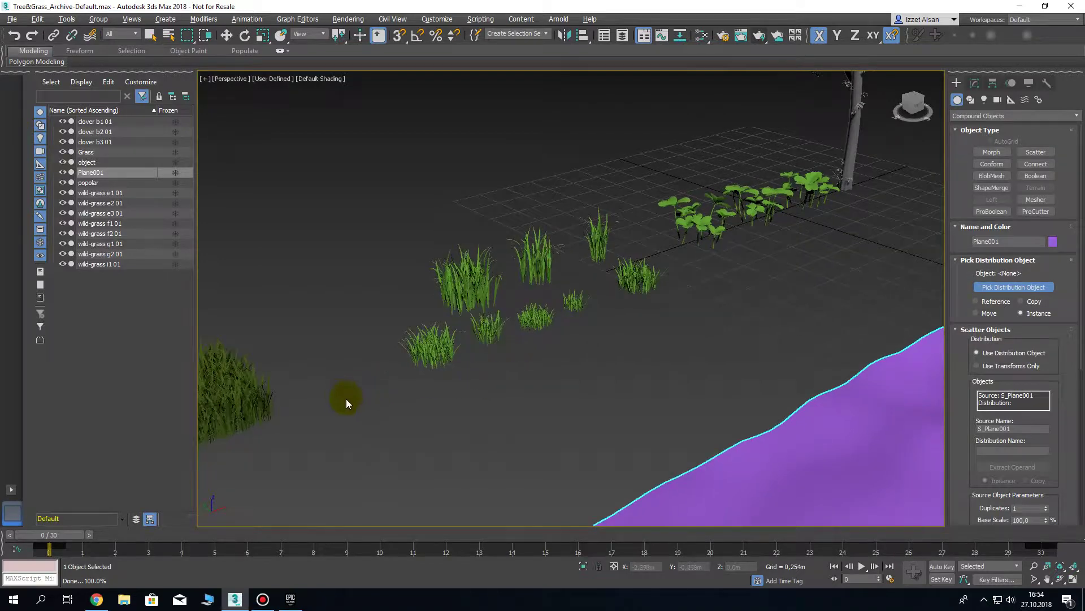
{"action": "left_click", "coordinate": [438, 342]}
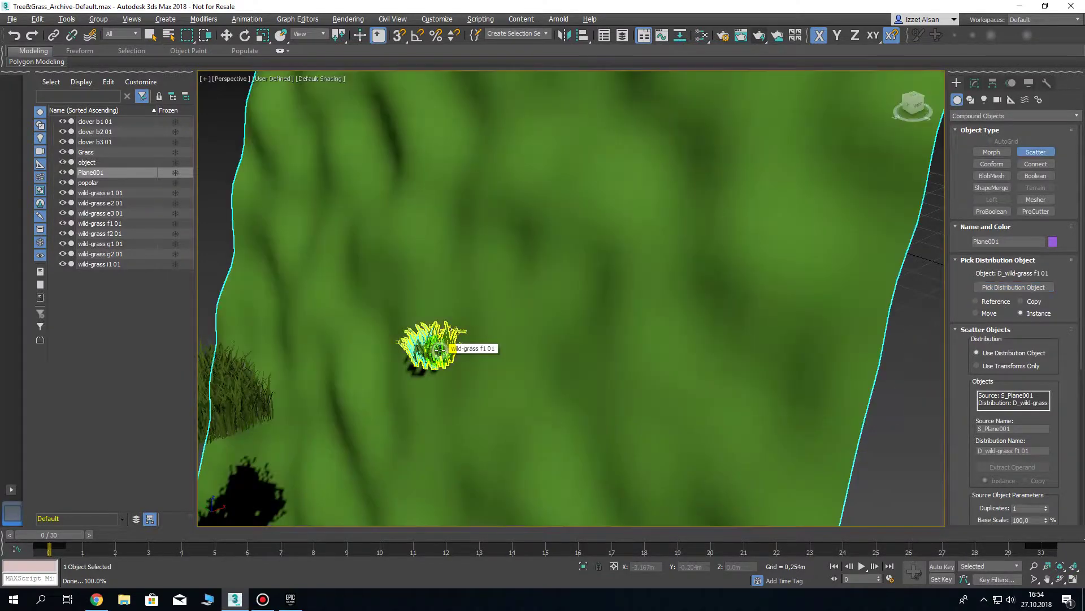
{"action": "scroll", "coordinate": [459, 355], "scroll_direction": "down", "scroll_amount": 3}
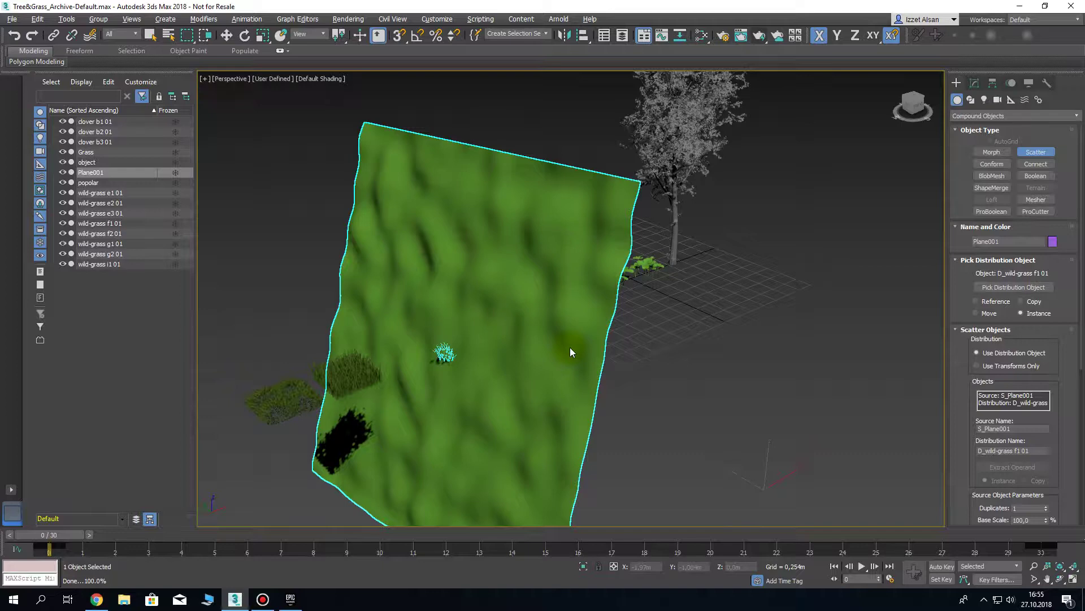
{"action": "key", "text": "ctrl+z"}
Make wild-grass f1 01 a Scatter object using Plane001 as its distribution surface
{"action": "key", "text": "w"}
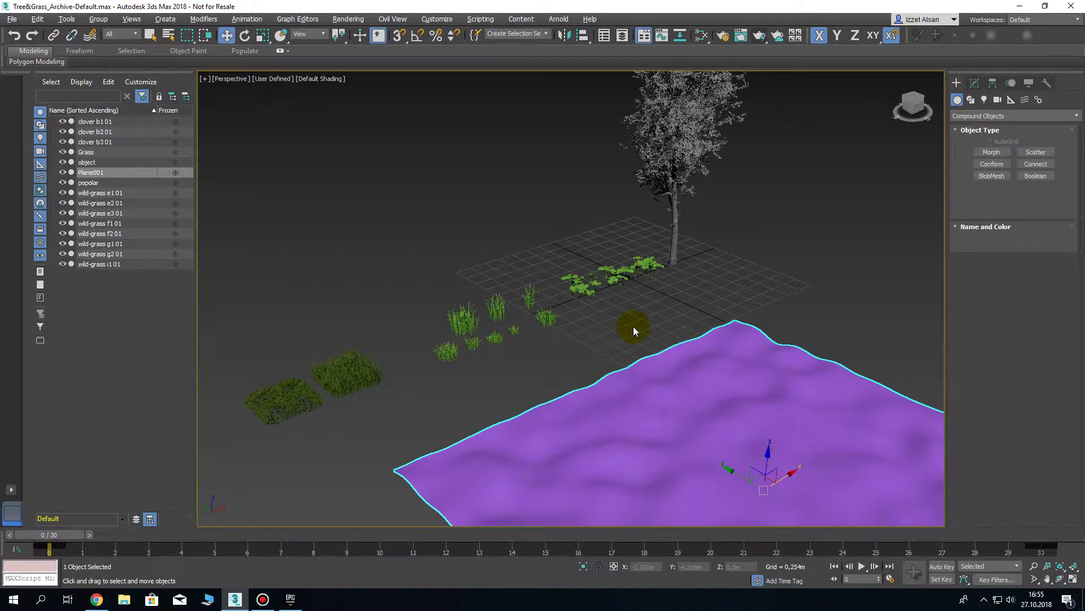
{"action": "middle_click_drag", "start_coordinate": [627, 317], "coordinate": [582, 265]}
{"action": "left_click", "coordinate": [421, 292]}
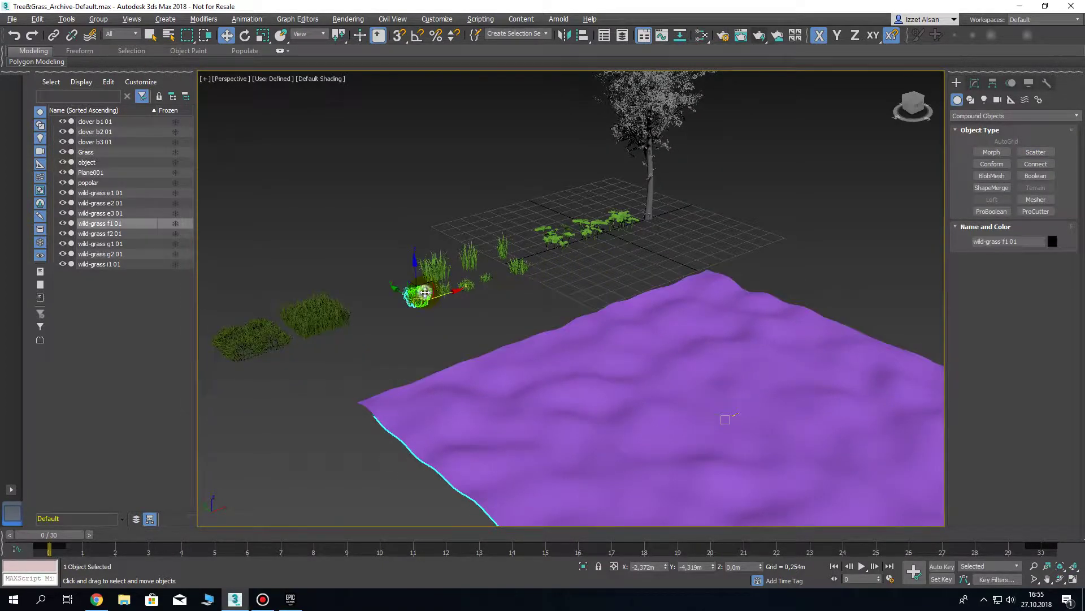
{"action": "left_click", "coordinate": [1032, 153]}
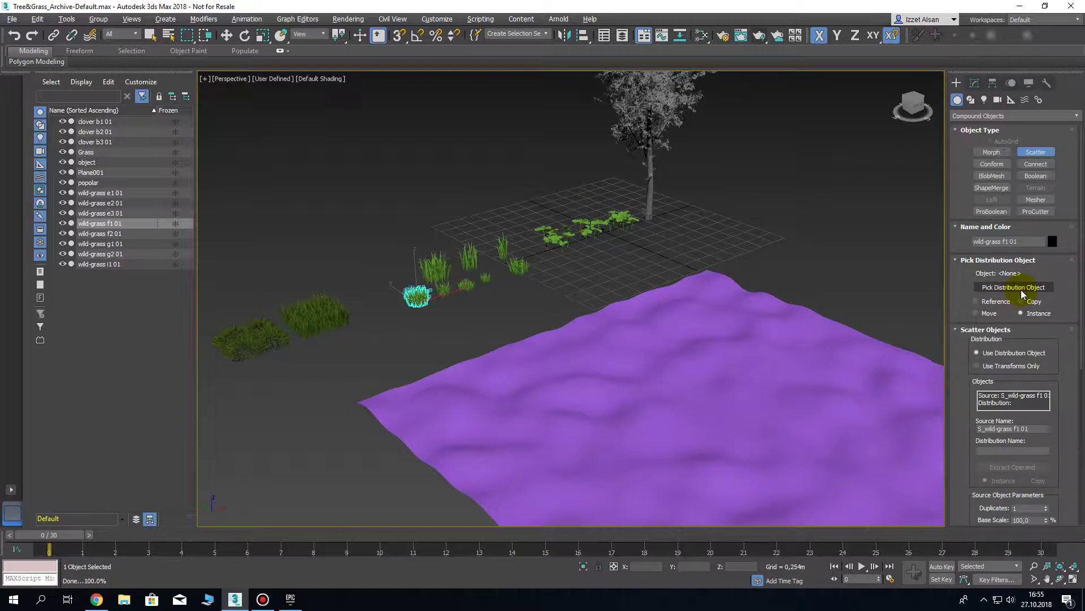
{"action": "left_click", "coordinate": [1012, 288]}
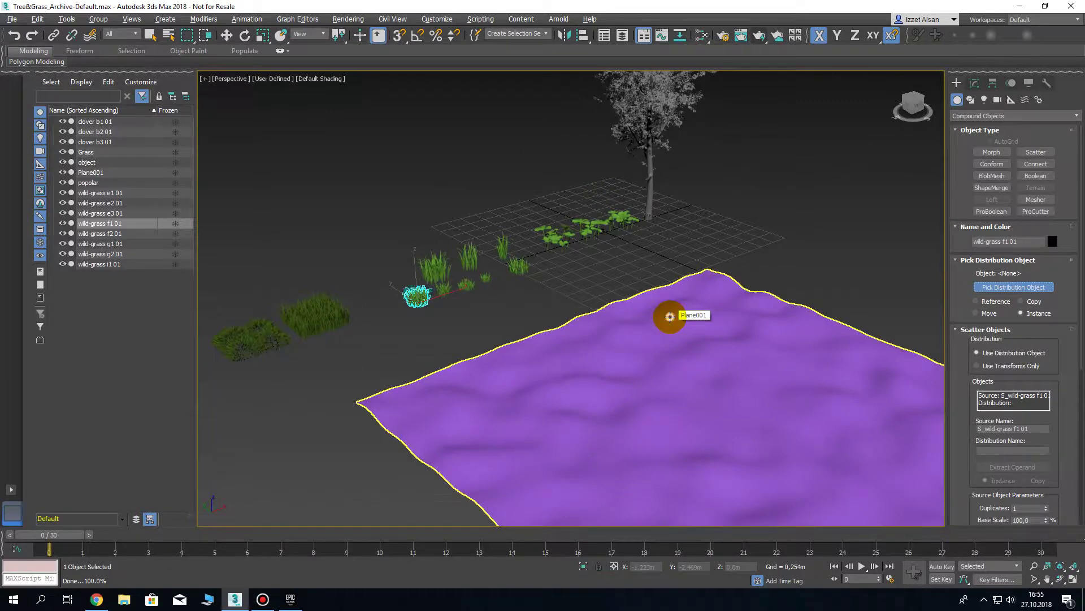
{"action": "left_click", "coordinate": [670, 317]}
{"action": "middle_click_drag", "start_coordinate": [674, 339], "coordinate": [637, 269]}
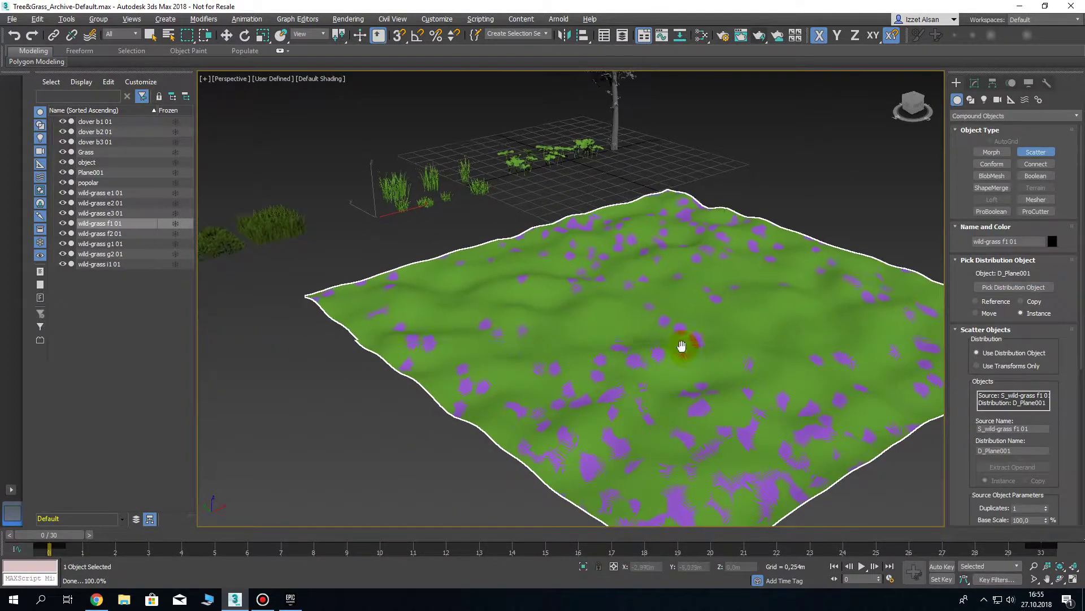
Raise the grass scatter's Duplicates to 107
{"action": "middle_click_drag", "start_coordinate": [687, 354], "coordinate": [662, 317]}
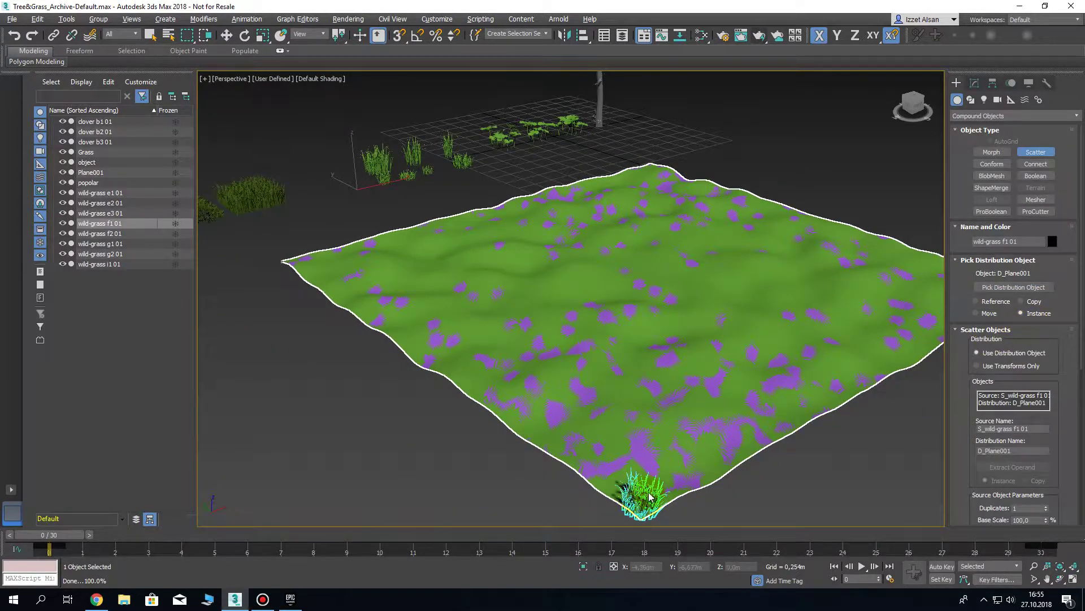
{"action": "scroll", "coordinate": [650, 441], "scroll_direction": "up", "scroll_amount": 3}
{"action": "scroll", "coordinate": [626, 478], "scroll_direction": "up", "scroll_amount": 3}
{"action": "scroll", "coordinate": [609, 466], "scroll_direction": "down", "scroll_amount": 3}
{"action": "scroll", "coordinate": [650, 441], "scroll_direction": "down", "scroll_amount": 4}
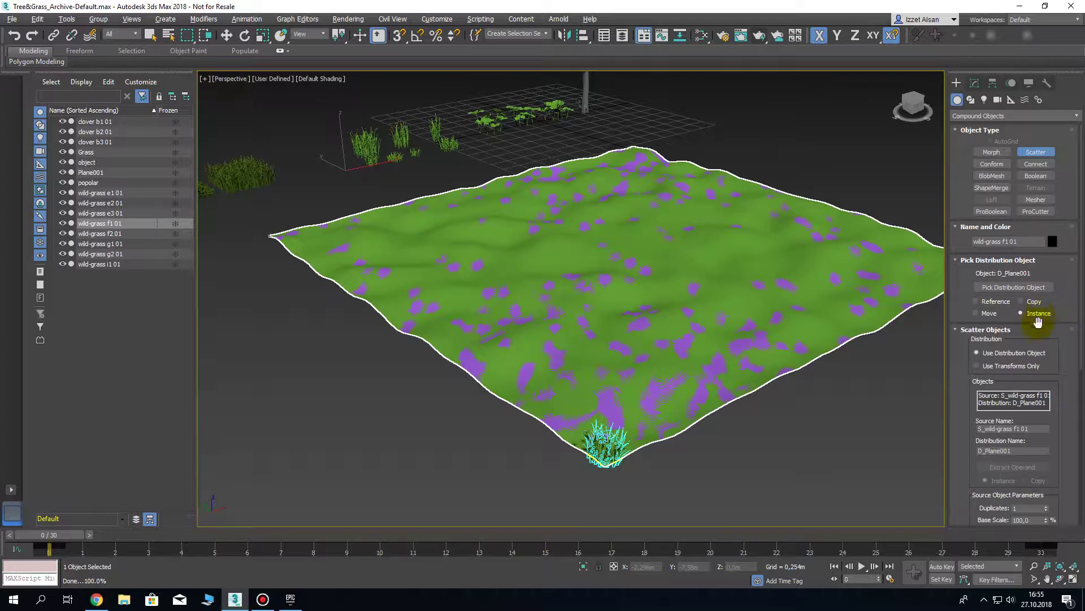
{"action": "left_click_drag", "start_coordinate": [1051, 341], "coordinate": [1033, 249]}
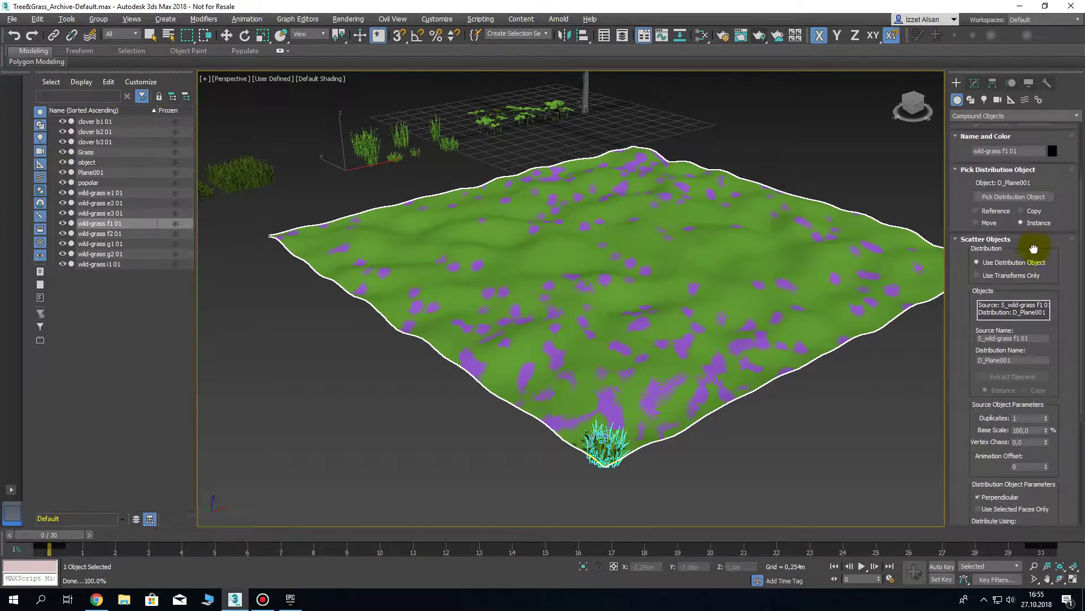
{"action": "left_click_drag", "start_coordinate": [1063, 342], "coordinate": [1061, 283]}
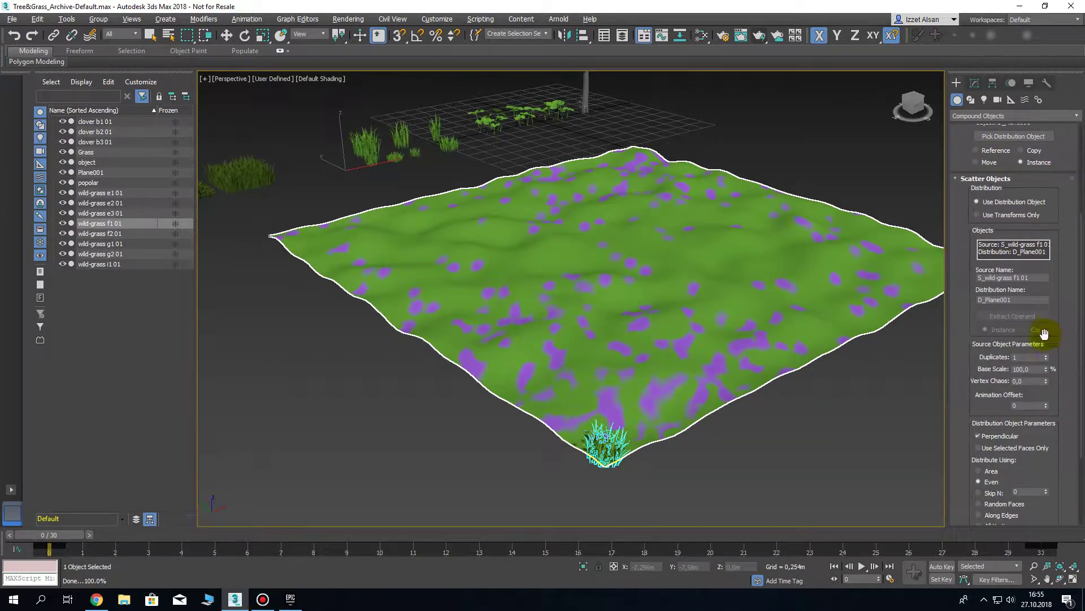
{"action": "double_click", "coordinate": [1018, 357]}
{"action": "left_click_drag", "start_coordinate": [1047, 357], "coordinate": [1042, 298]}
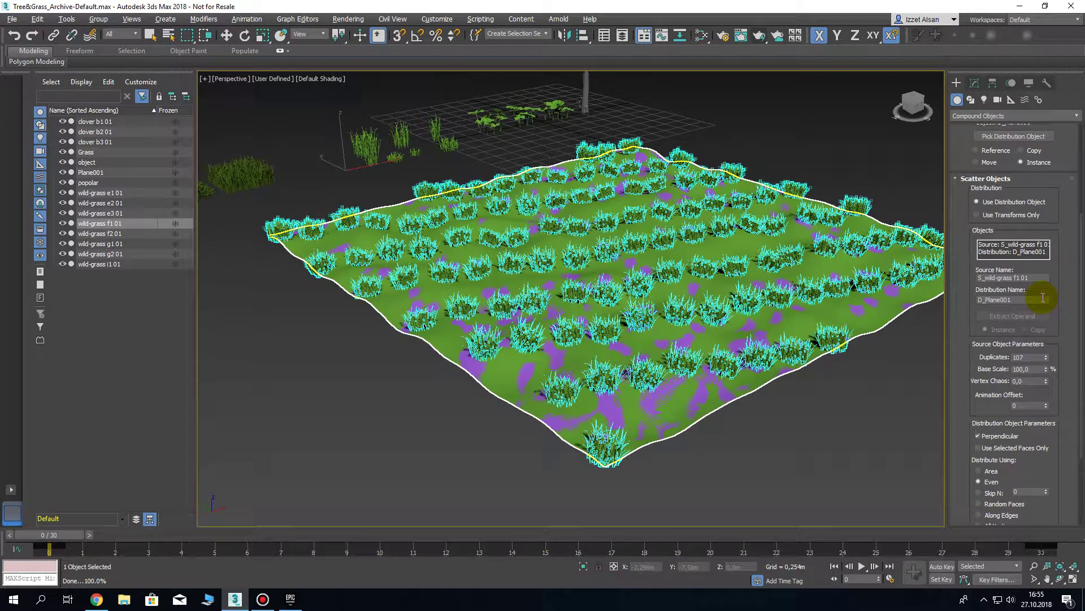
Set Base Scale to 86,7% and distribute the duplicates by Area
{"action": "mouse_move", "coordinate": [998, 383]}
{"action": "left_mouse_down"}
{"action": "mouse_move", "coordinate": [1034, 348]}
{"action": "mouse_move", "coordinate": [1044, 354]}
{"action": "mouse_move", "coordinate": [1044, 421]}
{"action": "left_mouse_up"}
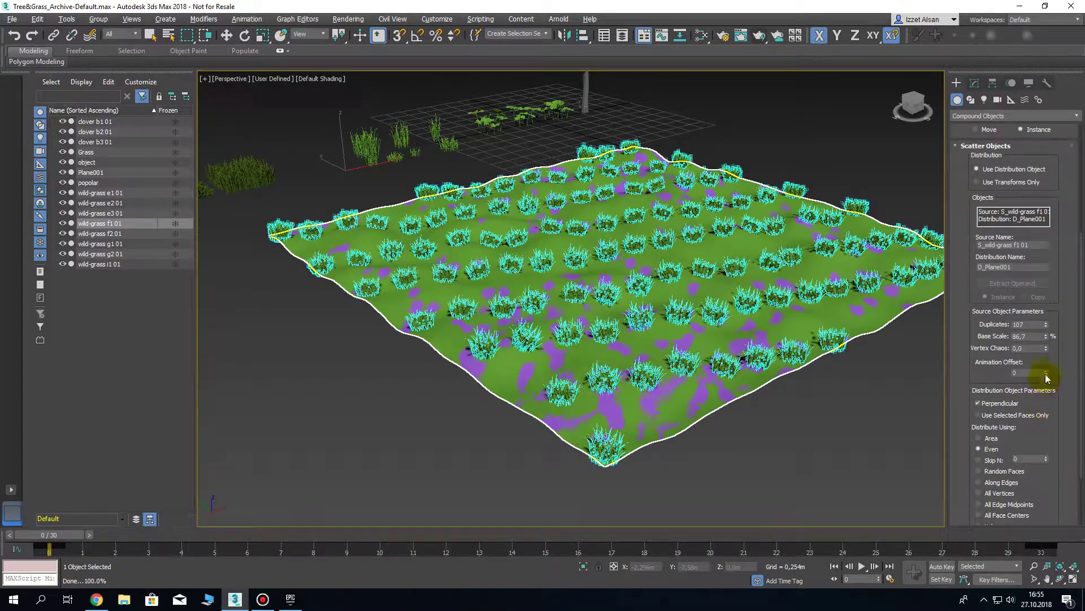
{"action": "scroll", "coordinate": [1017, 362], "scroll_direction": "down", "scroll_amount": 3}
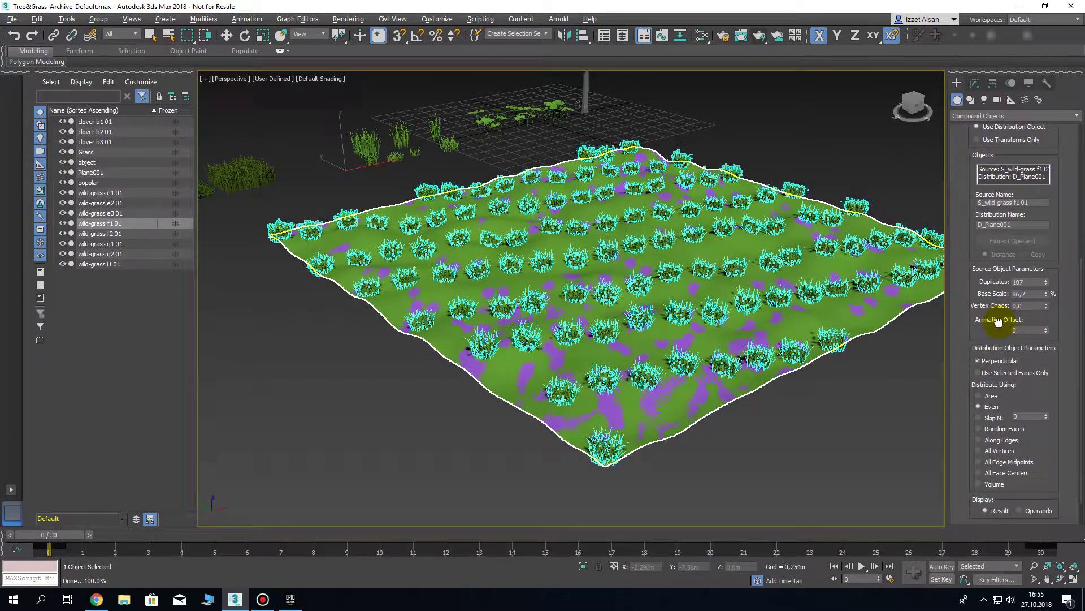
{"action": "left_click", "coordinate": [999, 397]}
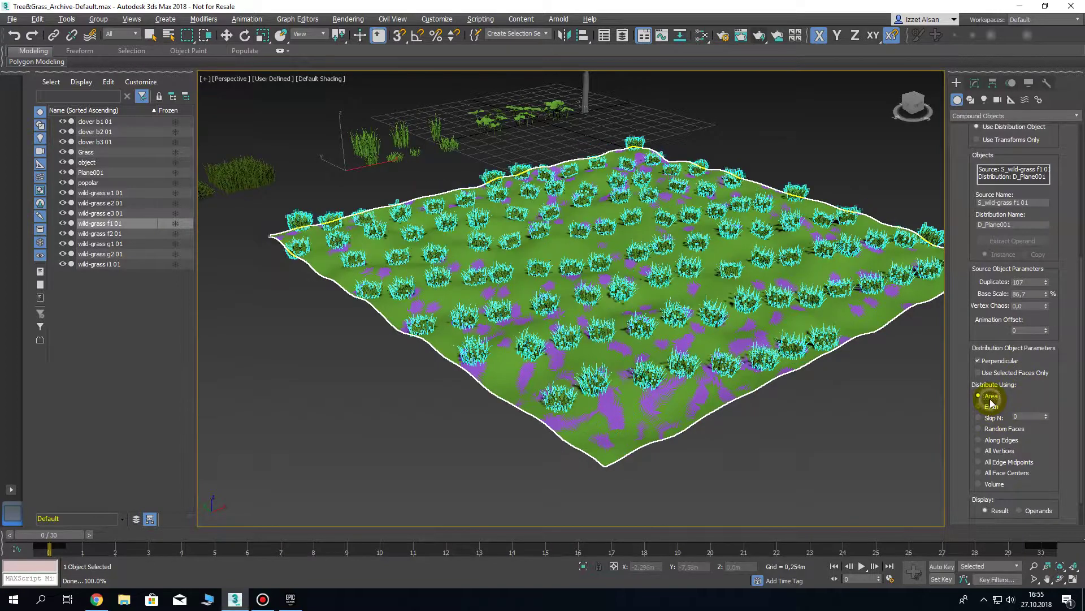
{"action": "middle_click_drag", "start_coordinate": [855, 343], "coordinate": [834, 384], "text": "alt"}
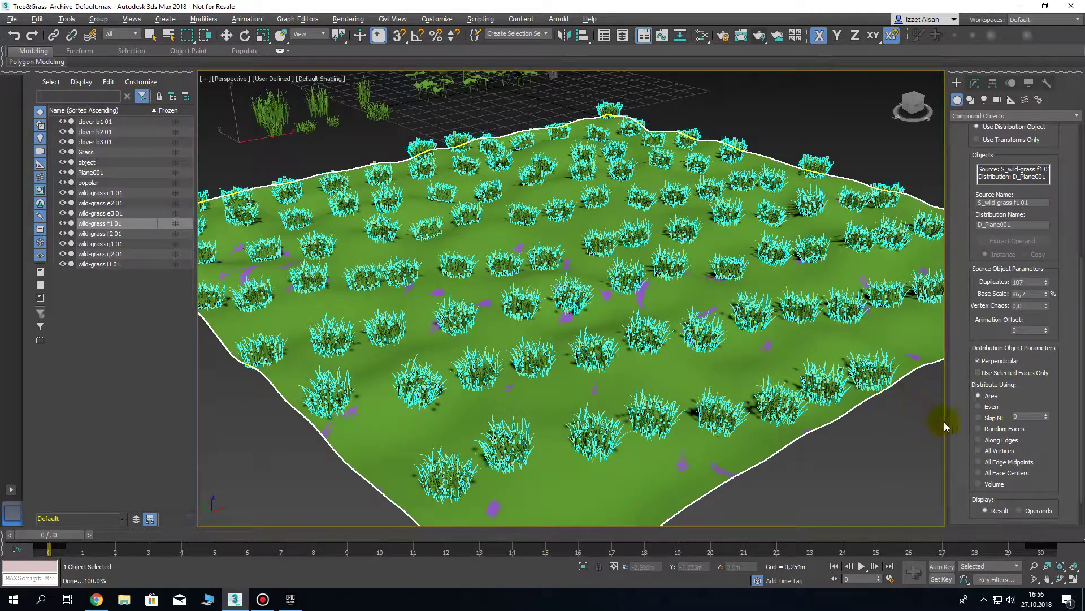
{"action": "left_click", "coordinate": [982, 441]}
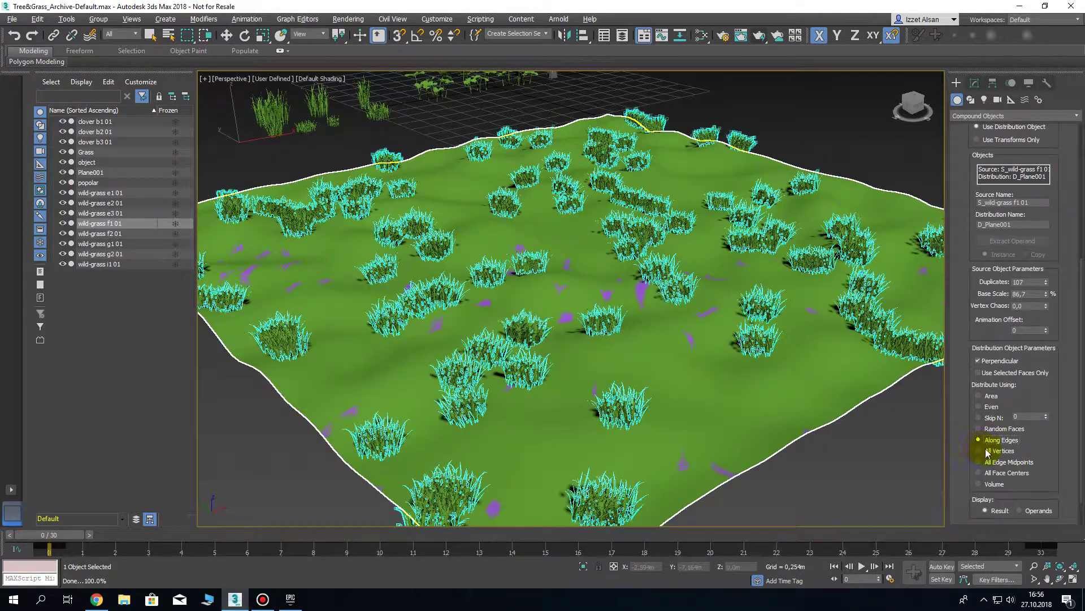
{"action": "left_click", "coordinate": [993, 451]}
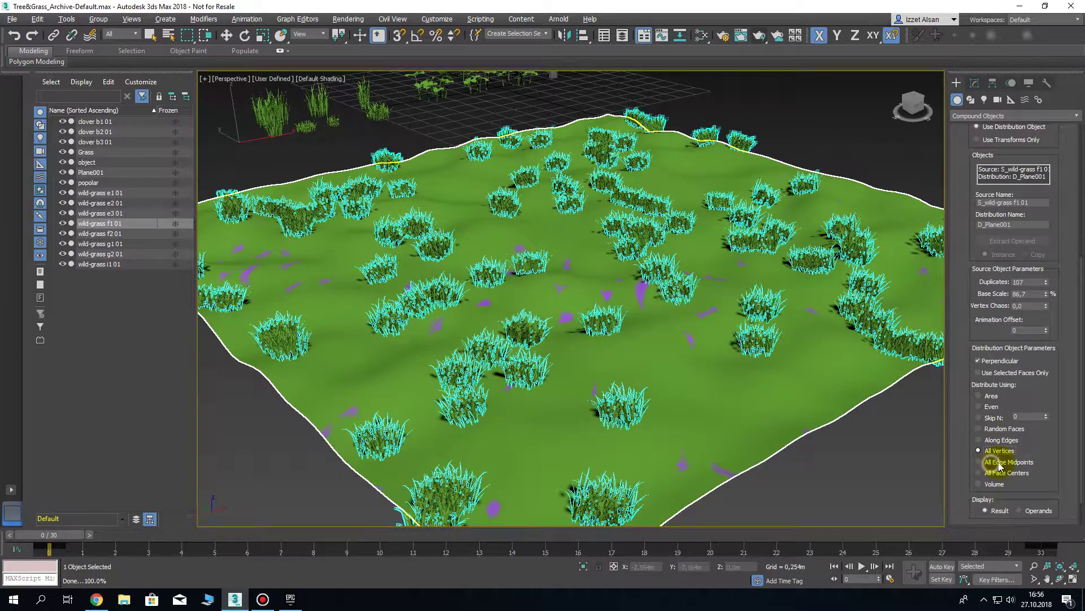
{"action": "left_click", "coordinate": [979, 462]}
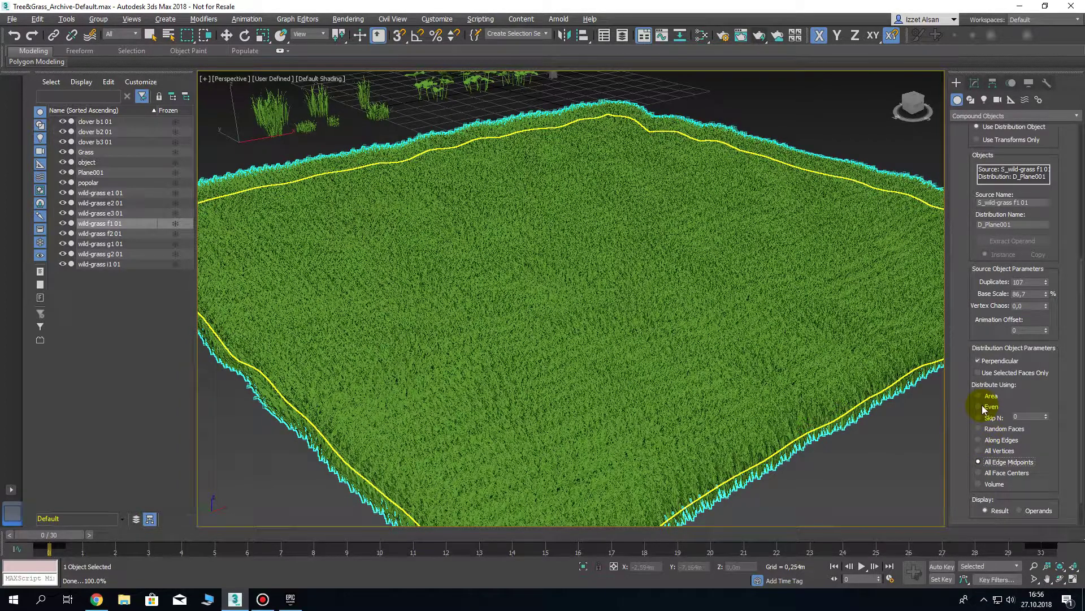
{"action": "left_click", "coordinate": [982, 442]}
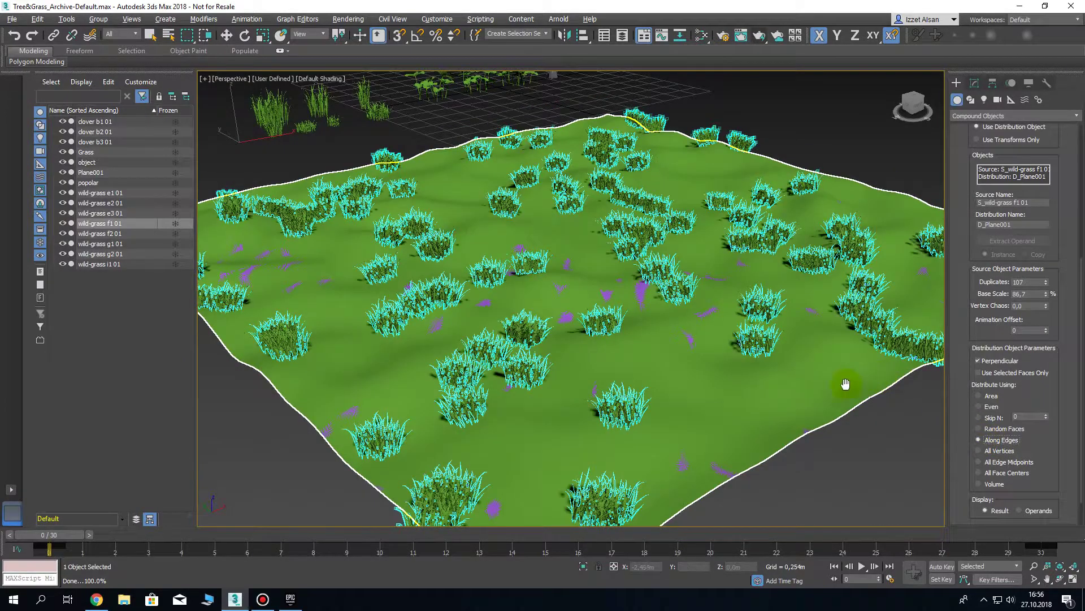
{"action": "scroll", "coordinate": [831, 388], "scroll_direction": "down", "scroll_amount": 3}
{"action": "scroll", "coordinate": [831, 390], "scroll_direction": "down", "scroll_amount": 3}
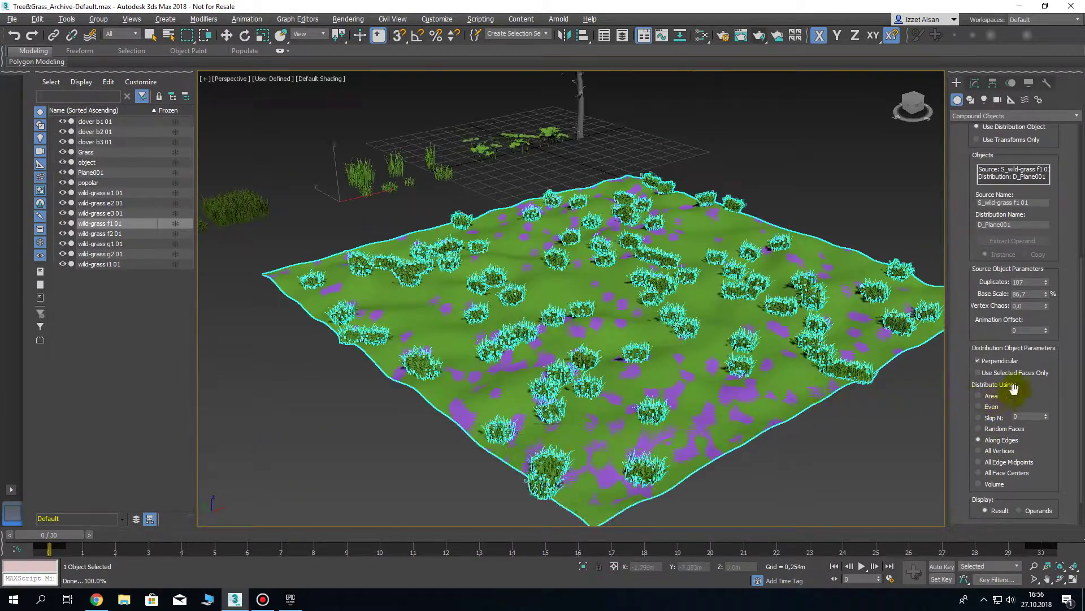
{"action": "left_click_drag", "start_coordinate": [1047, 285], "coordinate": [1036, 191]}
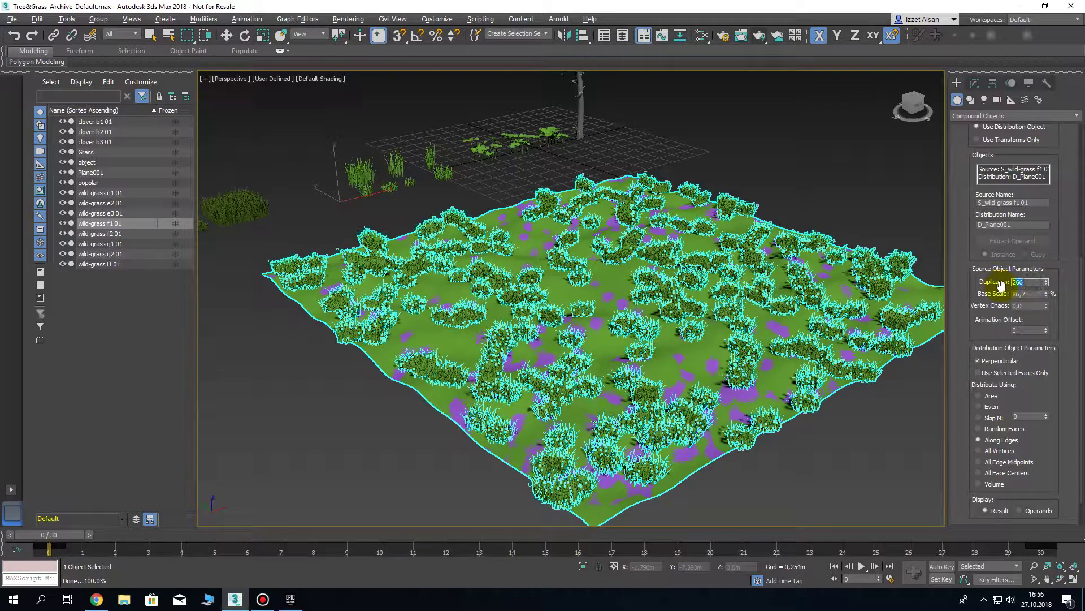
Set the scatter's Duplicates to 2000 and Vertex Chaos to 0,07
{"action": "type", "text": "2000"}
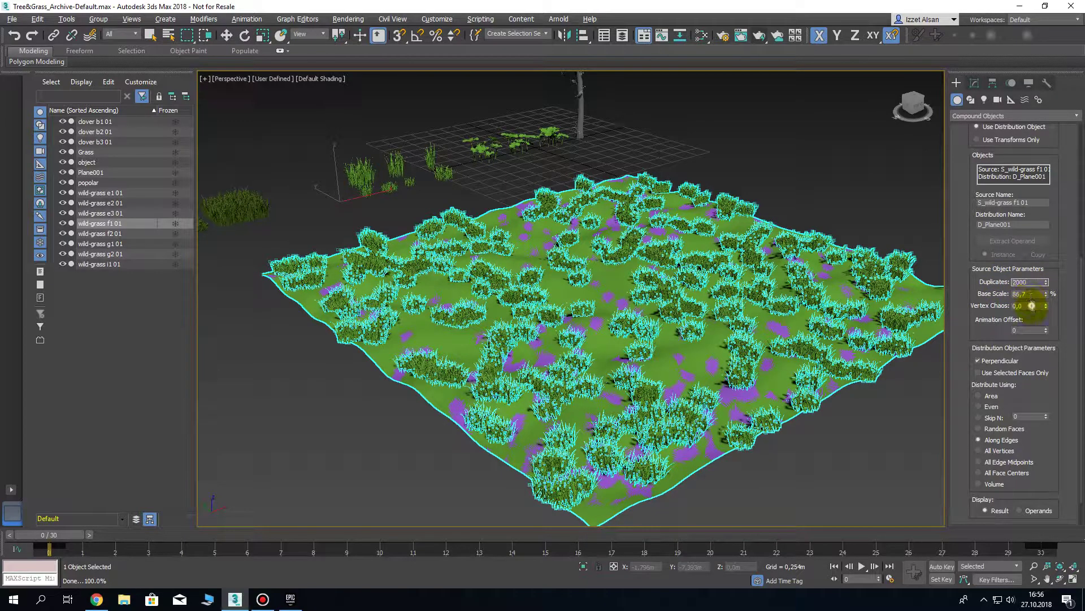
{"action": "left_click", "coordinate": [1015, 305]}
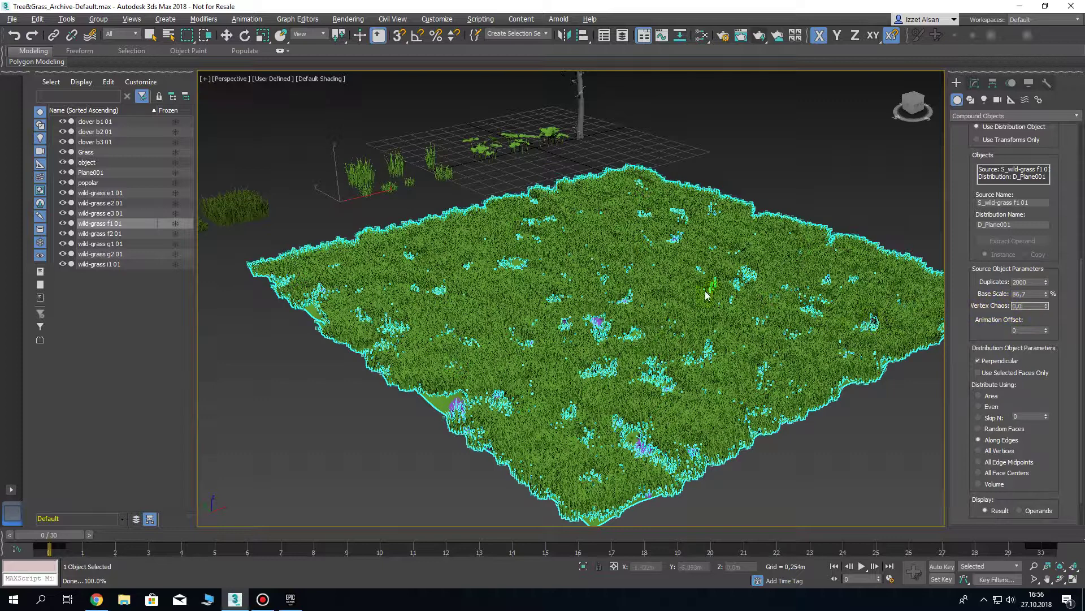
{"action": "type", "text": "7"}
{"action": "key", "text": "Return"}
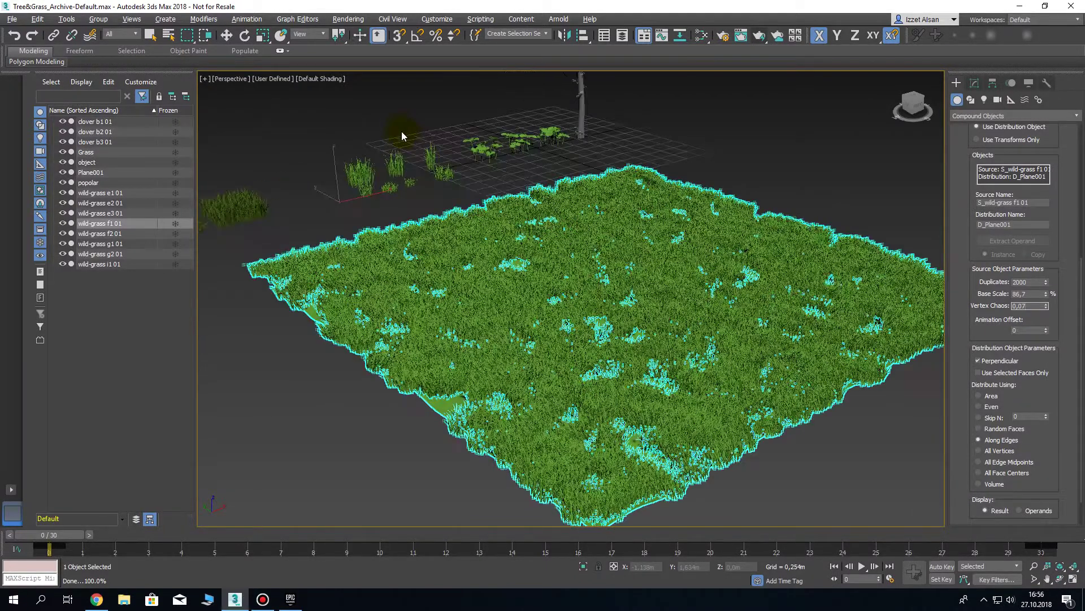
{"action": "left_click", "coordinate": [973, 84]}
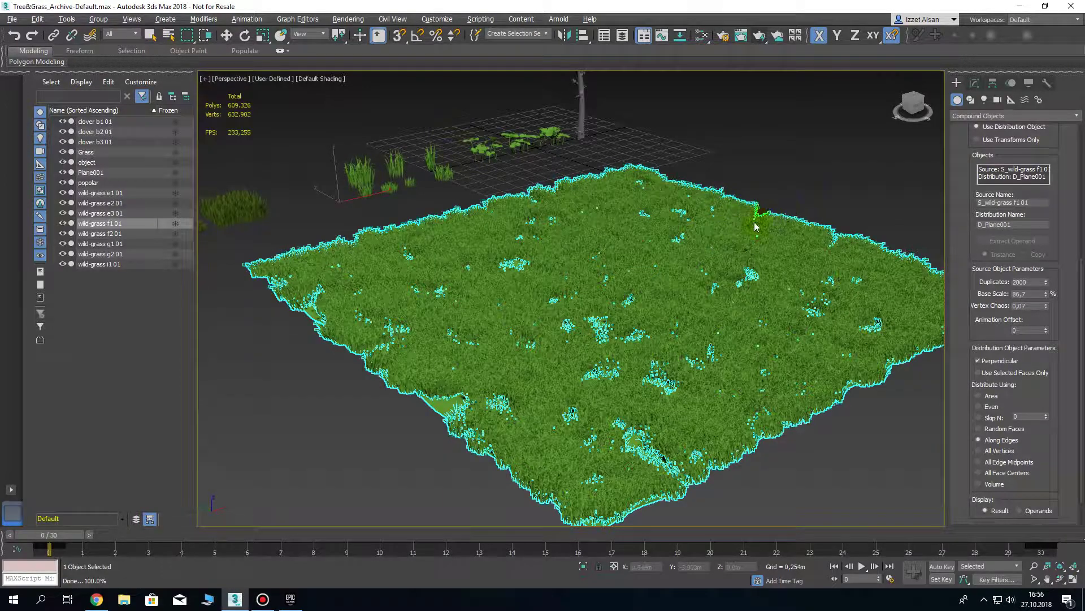
Zoom out over the whole grass plane and start a test render
{"action": "scroll", "coordinate": [816, 213], "scroll_direction": "down", "scroll_amount": 4}
{"action": "left_click_drag", "start_coordinate": [1062, 201], "coordinate": [1061, 164]}
{"action": "middle_click_drag", "start_coordinate": [860, 208], "coordinate": [713, 258]}
{"action": "scroll", "coordinate": [713, 258], "scroll_direction": "up", "scroll_amount": 2}
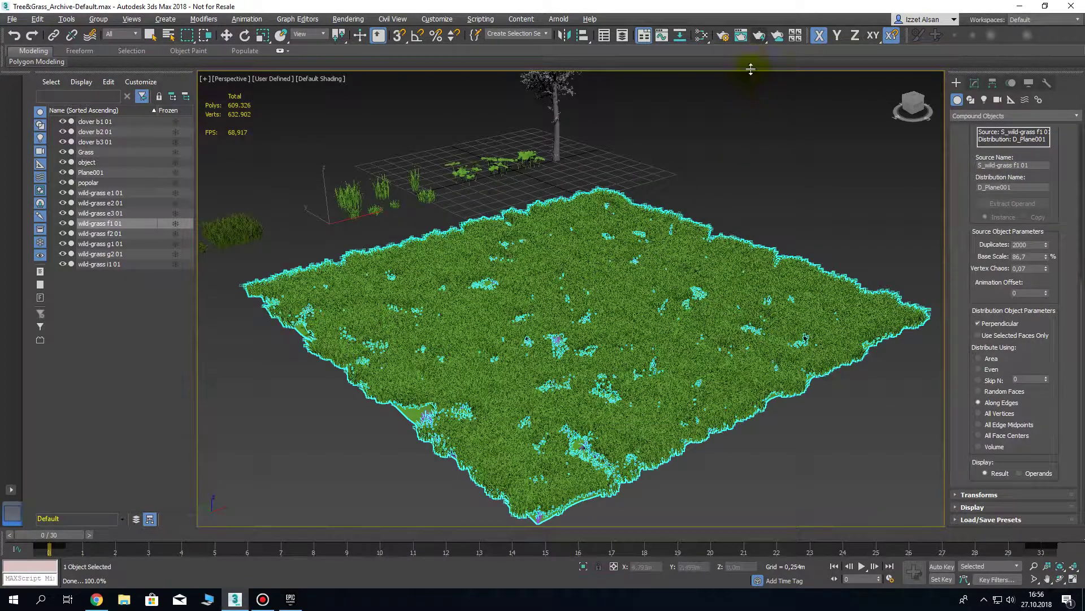
{"action": "left_click", "coordinate": [759, 36]}
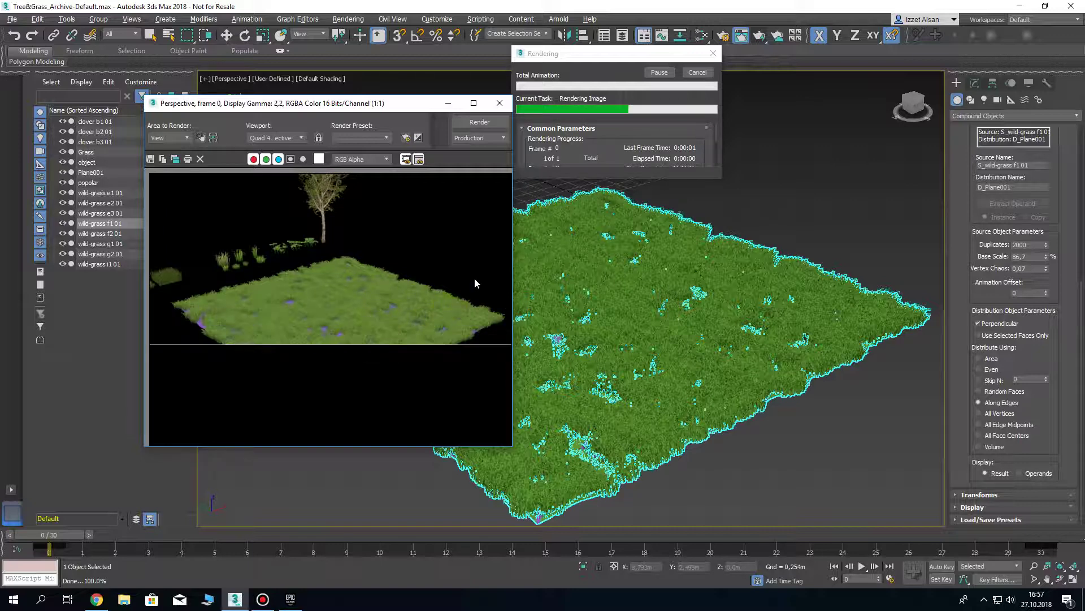
After the render, expand the scatter's Transforms rollout and set Z rotation to 360 deg
{"action": "left_click", "coordinate": [699, 74]}
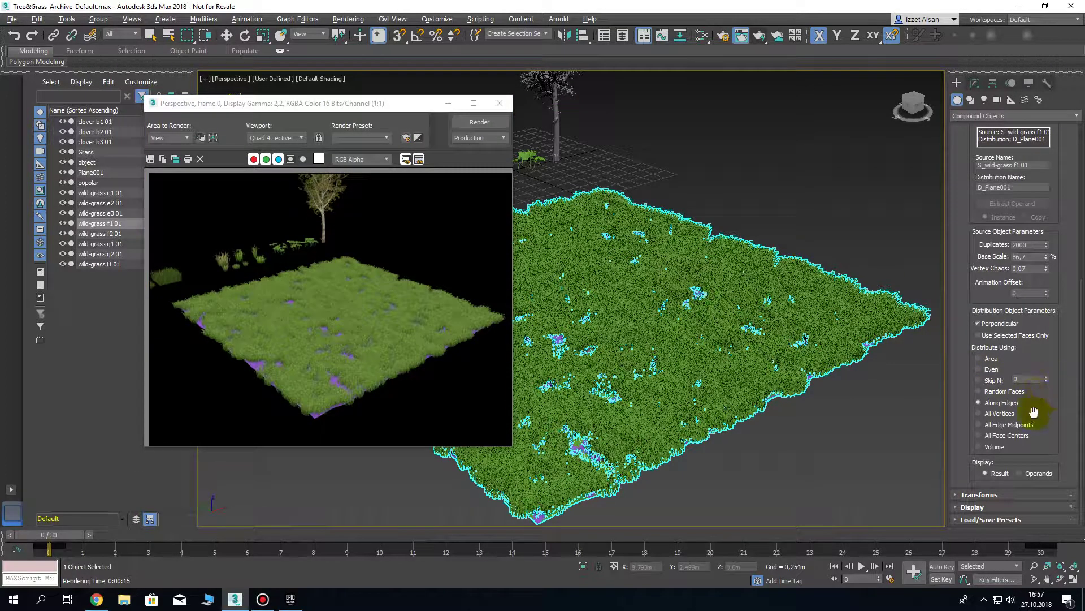
{"action": "left_click", "coordinate": [957, 495]}
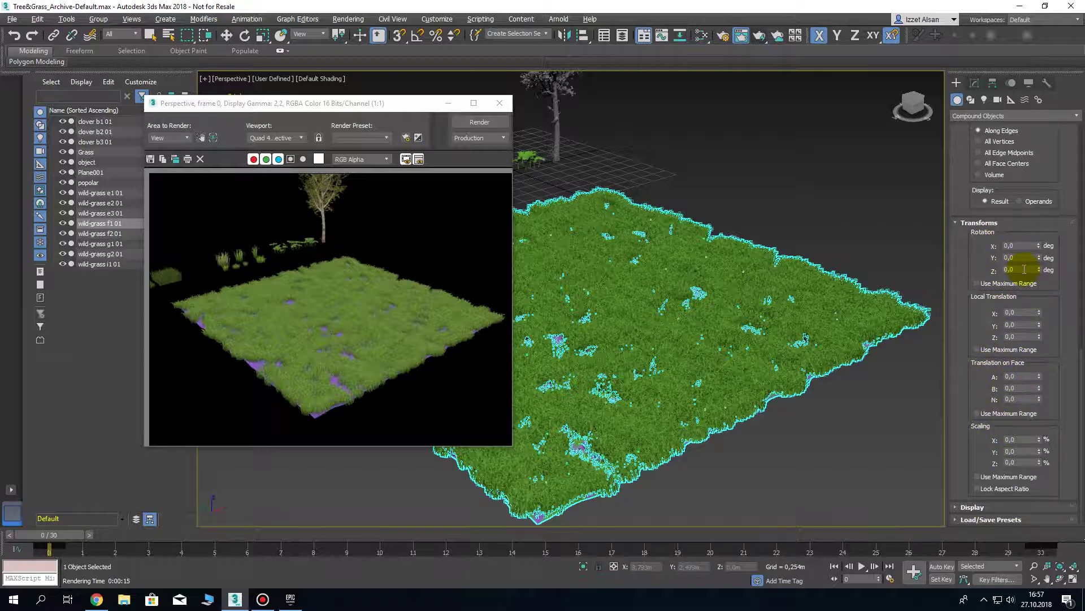
{"action": "left_click_drag", "start_coordinate": [1023, 269], "coordinate": [980, 268]}
Give the grass clumps a random Z rotation range of 360 degrees
{"action": "type", "text": "360"}
{"action": "left_click", "coordinate": [1021, 260]}
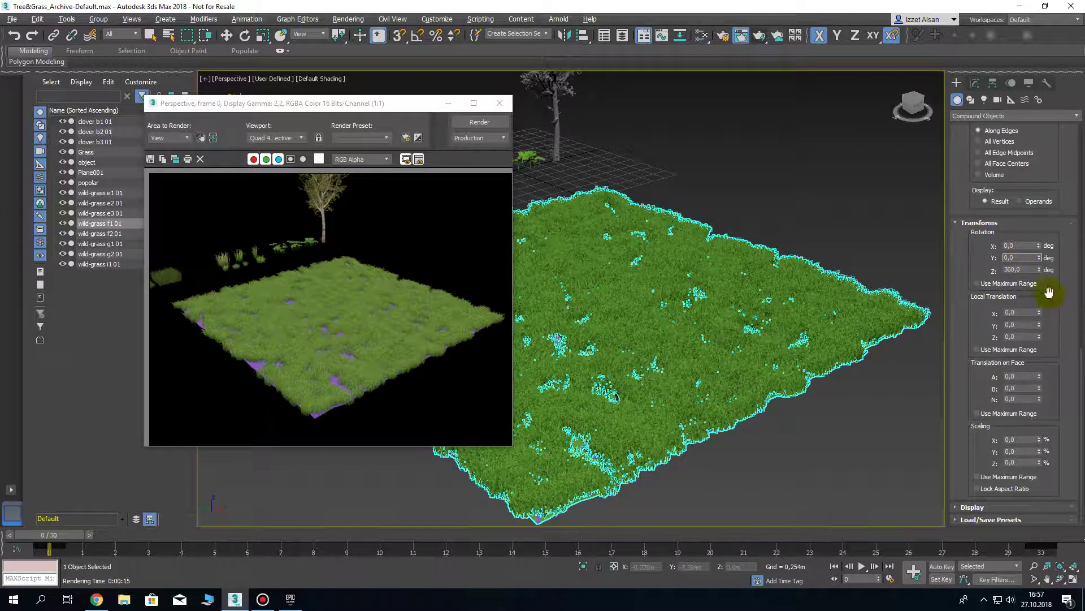
{"action": "left_click", "coordinate": [1057, 313]}
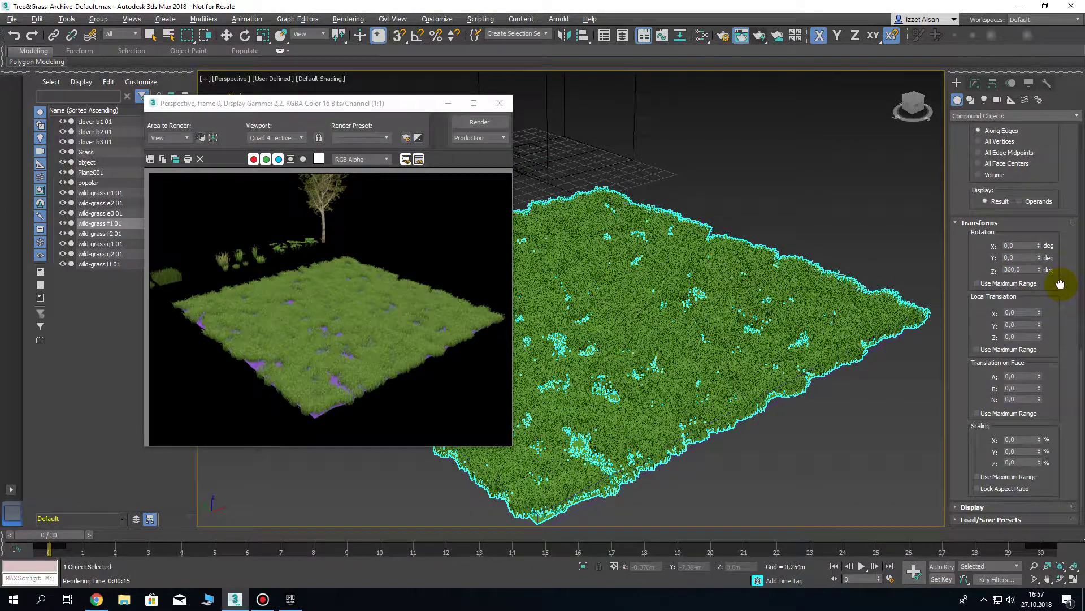
Display the grass scatter as Proxy, re-render, then cancel and close the frame window
{"action": "left_click", "coordinate": [968, 507]}
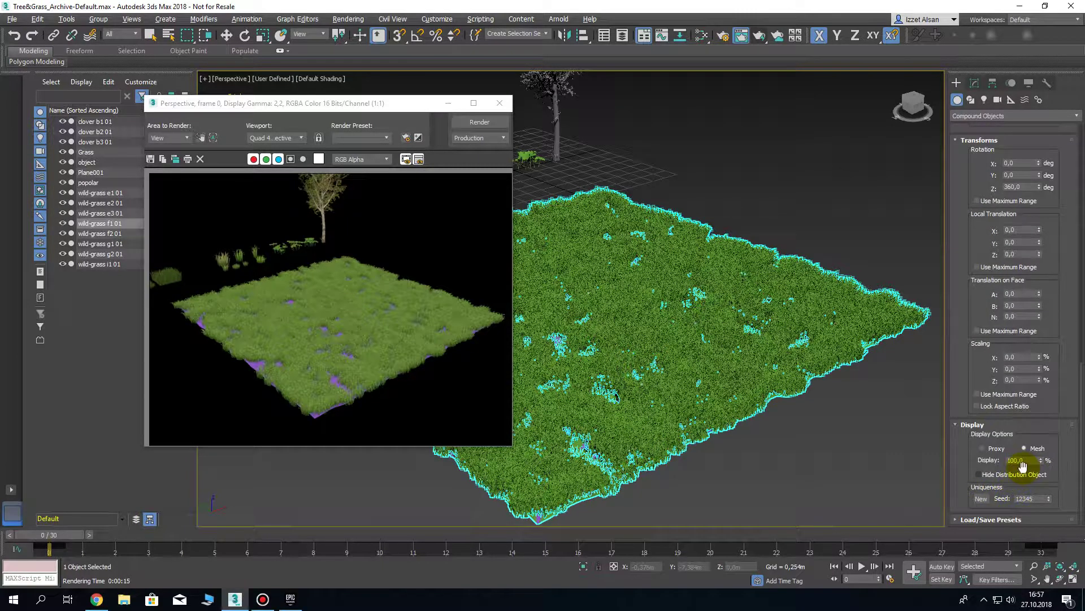
{"action": "left_click", "coordinate": [995, 448]}
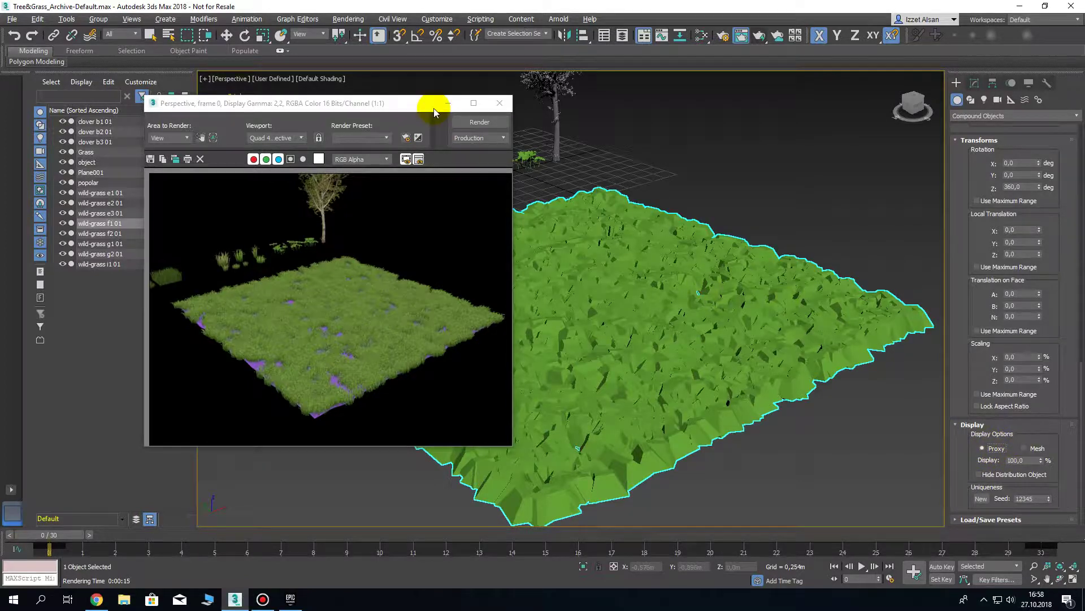
{"action": "left_click", "coordinate": [480, 123]}
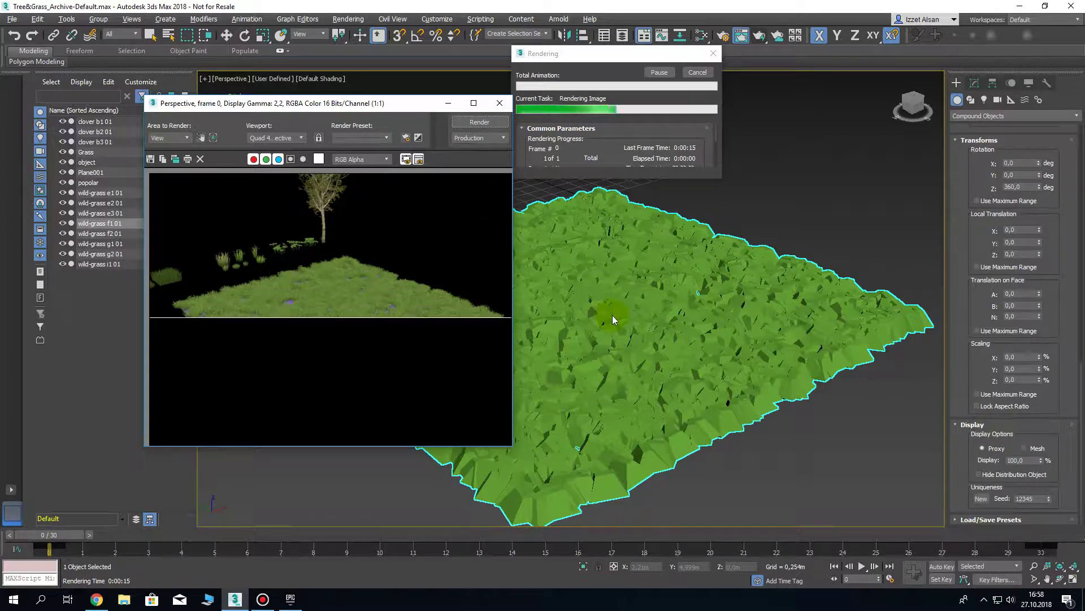
{"action": "left_click", "coordinate": [696, 72]}
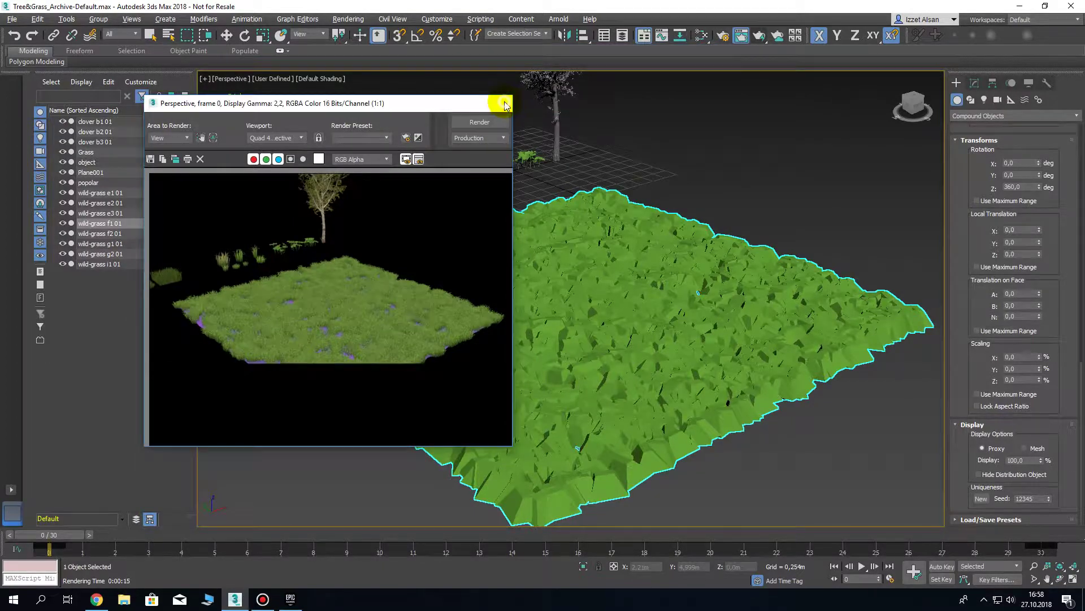
{"action": "left_click", "coordinate": [505, 104]}
{"action": "mouse_move", "coordinate": [684, 237]}
{"action": "middle_mouse_down", "text": "alt"}
{"action": "mouse_move", "coordinate": [654, 266]}
{"action": "mouse_move", "coordinate": [672, 279]}
{"action": "mouse_move", "coordinate": [646, 266]}
{"action": "mouse_move", "coordinate": [654, 242]}
{"action": "middle_mouse_up", "text": "alt"}
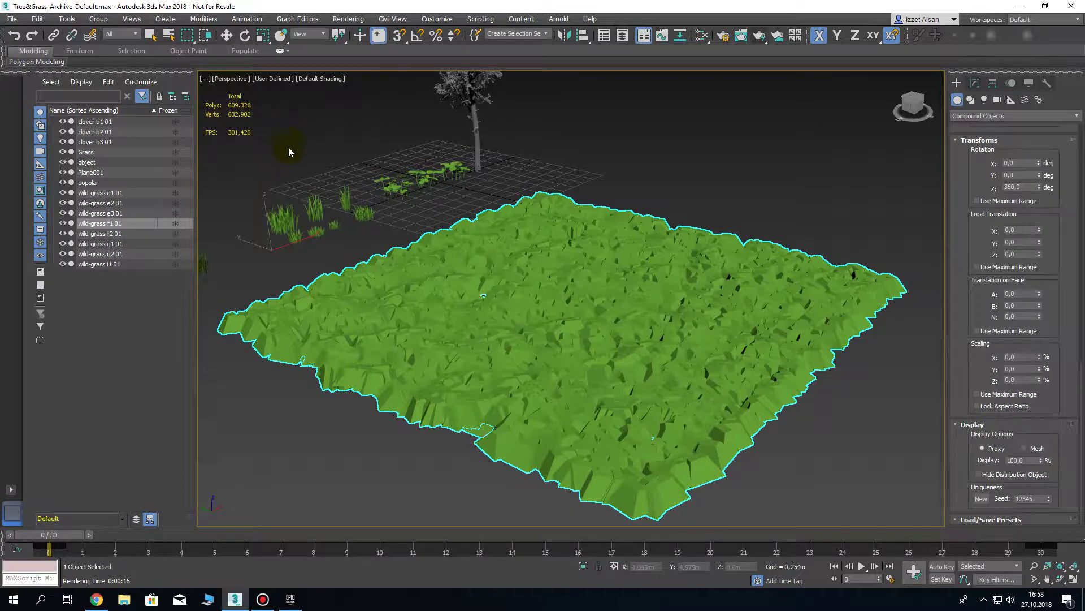
Switch the grass scatter display from Proxy back to Mesh while orbiting around the plane
{"action": "mouse_move", "coordinate": [351, 151]}
{"action": "middle_mouse_down", "text": "alt"}
{"action": "mouse_move", "coordinate": [330, 154]}
{"action": "mouse_move", "coordinate": [344, 148]}
{"action": "mouse_move", "coordinate": [324, 177]}
{"action": "mouse_move", "coordinate": [387, 137]}
{"action": "mouse_move", "coordinate": [330, 162]}
{"action": "mouse_move", "coordinate": [370, 148]}
{"action": "mouse_move", "coordinate": [332, 165]}
{"action": "mouse_move", "coordinate": [343, 153]}
{"action": "mouse_move", "coordinate": [448, 186]}
{"action": "mouse_move", "coordinate": [443, 175]}
{"action": "middle_mouse_up", "text": "alt"}
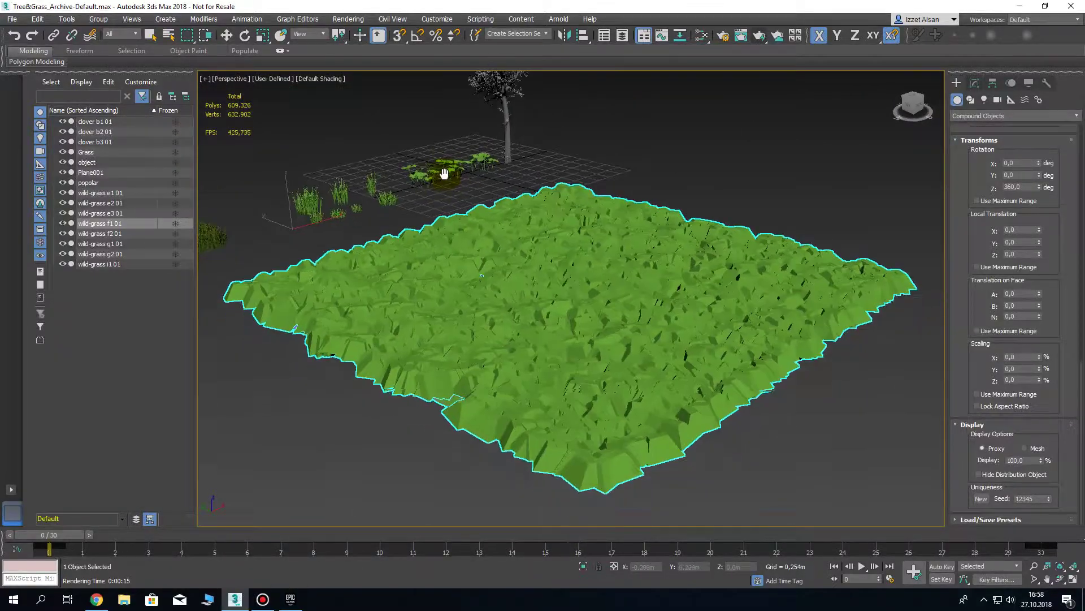
{"action": "left_click", "coordinate": [1028, 449]}
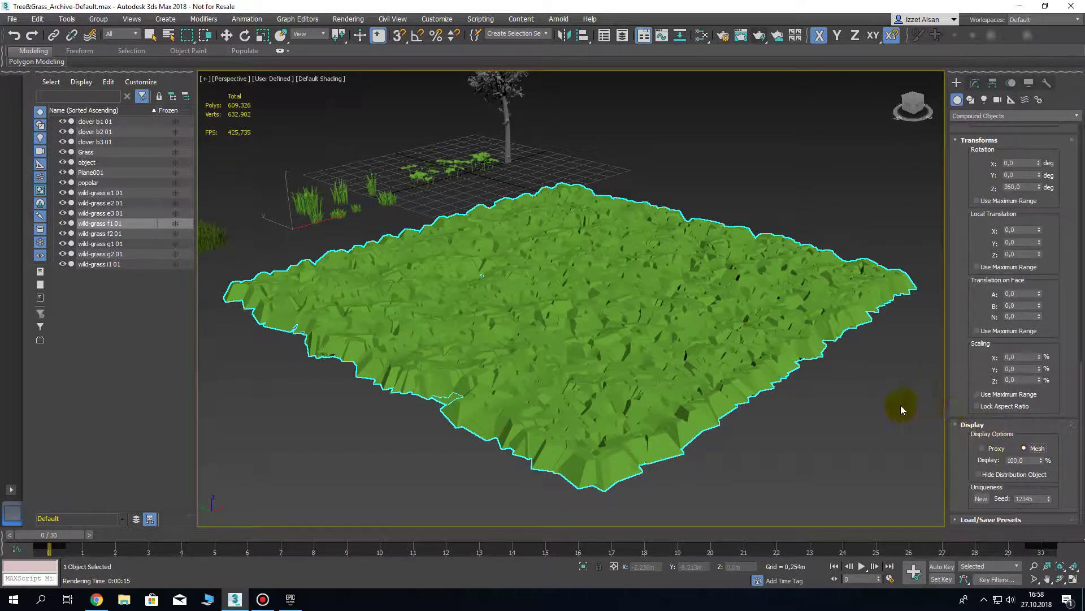
{"action": "mouse_move", "coordinate": [710, 292]}
{"action": "middle_mouse_down", "text": "alt"}
{"action": "mouse_move", "coordinate": [696, 272]}
{"action": "mouse_move", "coordinate": [728, 263]}
{"action": "mouse_move", "coordinate": [678, 270]}
{"action": "mouse_move", "coordinate": [727, 288]}
{"action": "mouse_move", "coordinate": [720, 273]}
{"action": "middle_mouse_up", "text": "alt"}
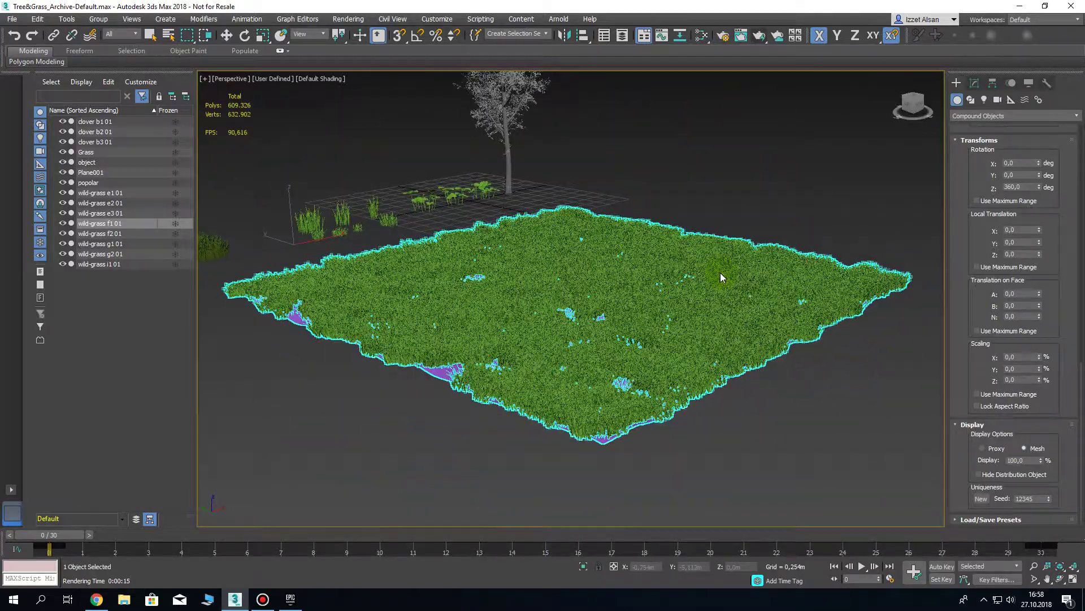
{"action": "mouse_move", "coordinate": [826, 337]}
{"action": "middle_mouse_down"}
{"action": "mouse_move", "coordinate": [886, 373]}
{"action": "mouse_move", "coordinate": [775, 329]}
{"action": "mouse_move", "coordinate": [783, 362]}
{"action": "middle_mouse_up"}
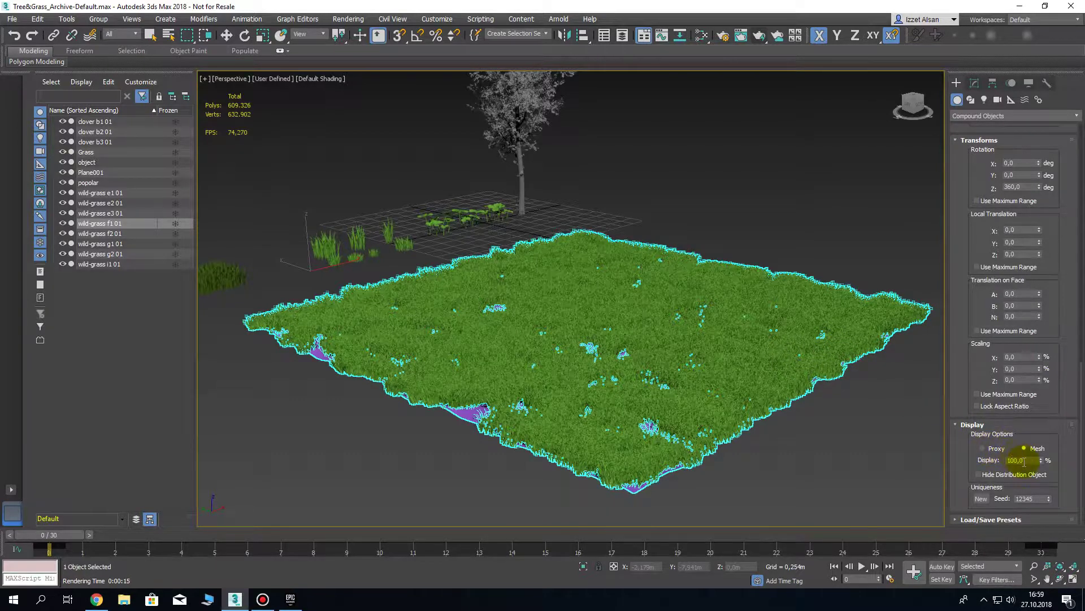
Set the scatter Display % to 2 with Proxy display
{"action": "left_click", "coordinate": [1043, 450]}
{"action": "left_click", "coordinate": [1025, 461]}
{"action": "type", "text": "2"}
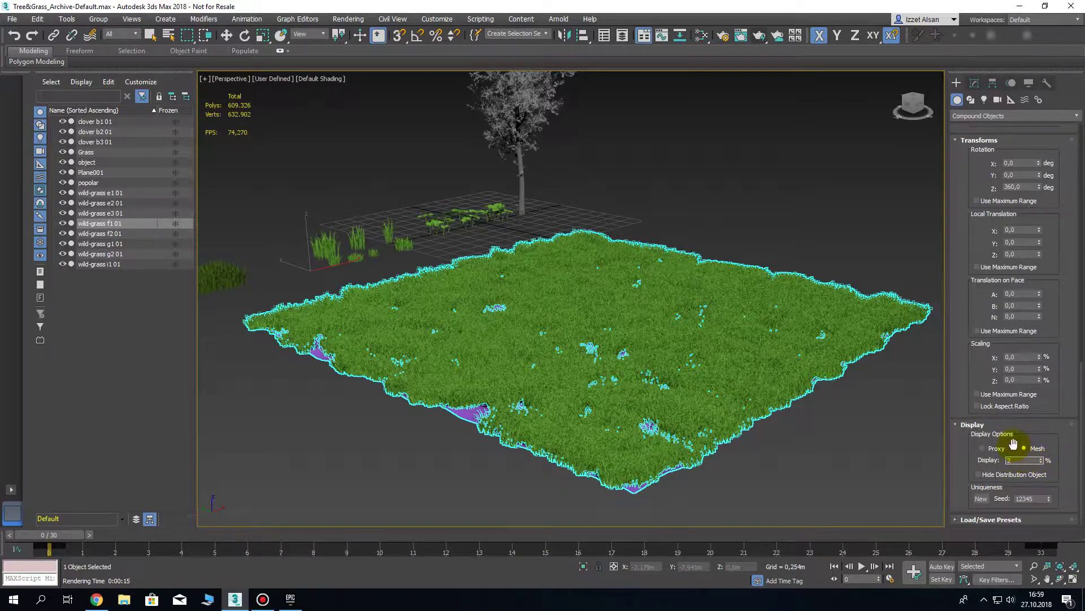
{"action": "key", "text": "Return"}
{"action": "mouse_move", "coordinate": [829, 385]}
{"action": "middle_mouse_down", "text": "alt"}
{"action": "mouse_move", "coordinate": [793, 402]}
{"action": "mouse_move", "coordinate": [847, 413]}
{"action": "mouse_move", "coordinate": [794, 429]}
{"action": "mouse_move", "coordinate": [827, 390]}
{"action": "mouse_move", "coordinate": [851, 383]}
{"action": "mouse_move", "coordinate": [901, 416]}
{"action": "middle_mouse_up", "text": "alt"}
{"action": "left_click", "coordinate": [984, 448]}
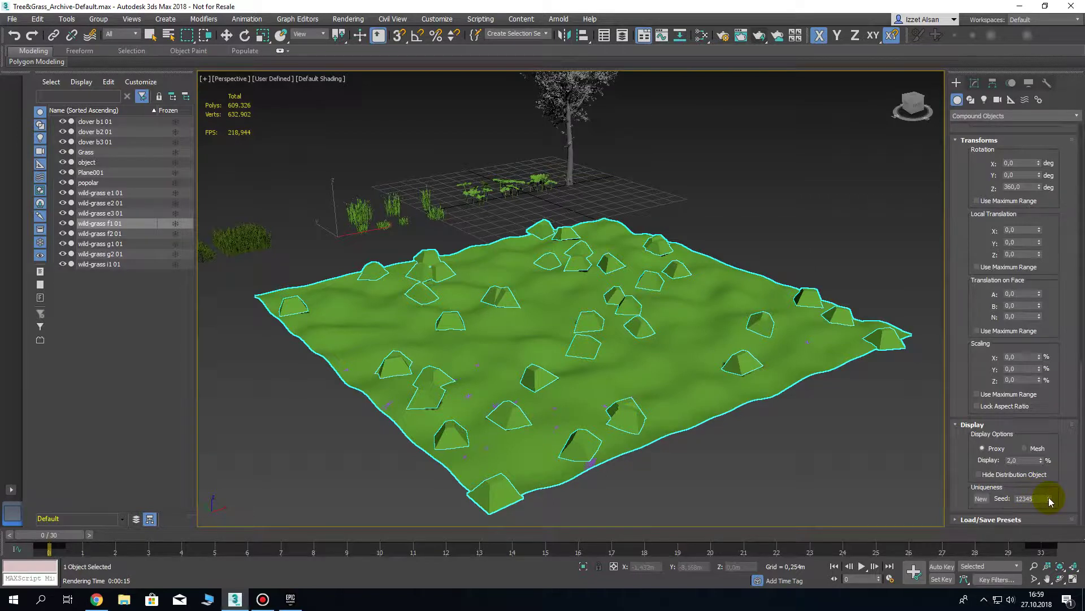
Raise the scatter seed to 12352 and render the reshuffled grass field
{"action": "double_click", "coordinate": [1024, 498]}
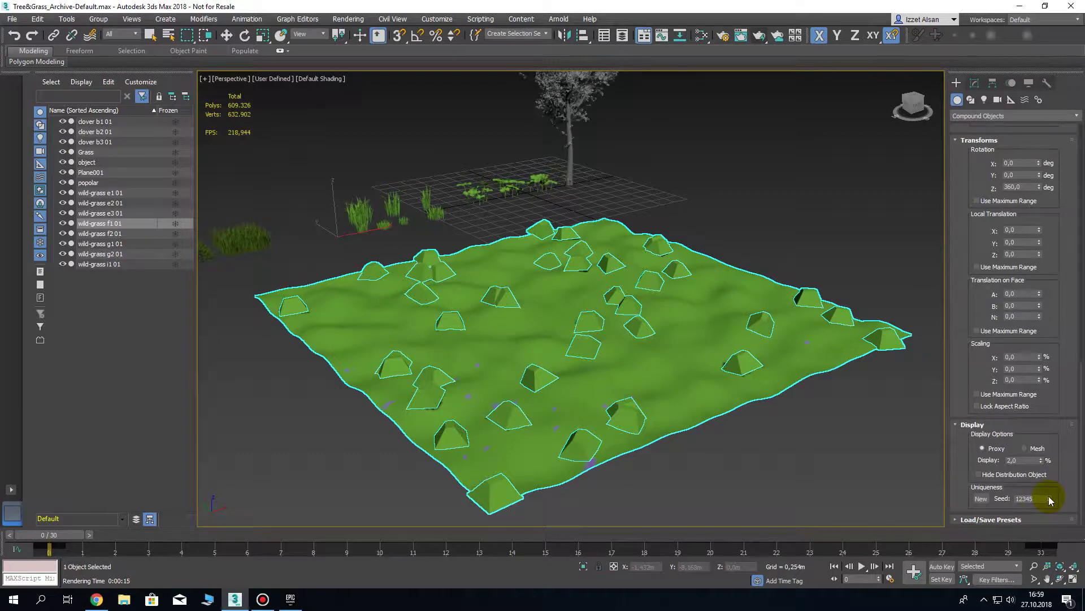
{"action": "left_click", "coordinate": [1049, 496]}
{"action": "left_click", "coordinate": [1049, 497]}
{"action": "left_click", "coordinate": [1048, 496]}
{"action": "left_click", "coordinate": [1048, 496]}
{"action": "left_click", "coordinate": [1048, 496]}
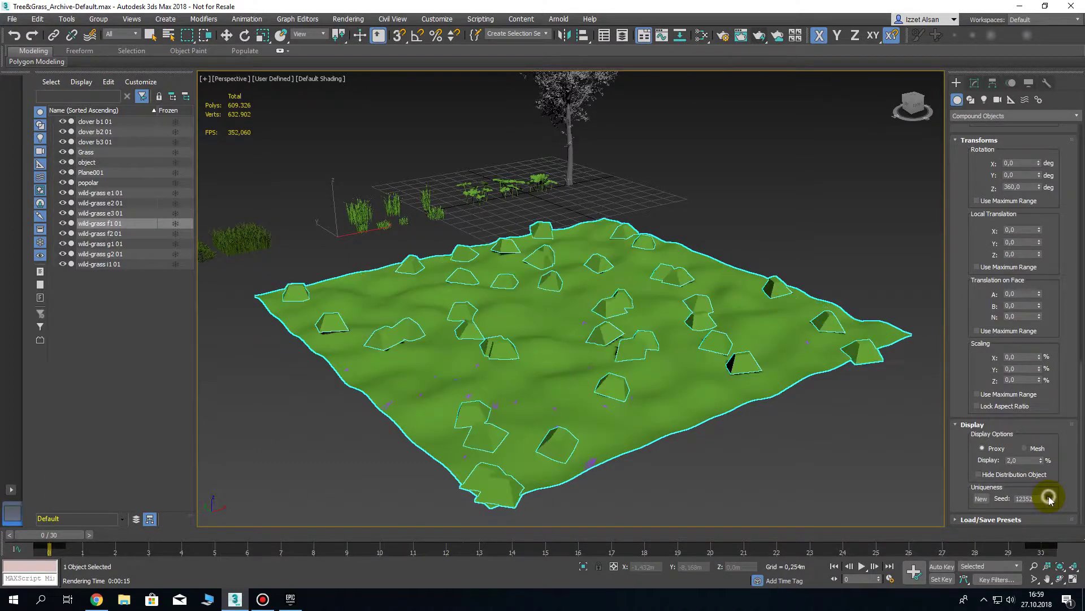
{"action": "left_click", "coordinate": [777, 37]}
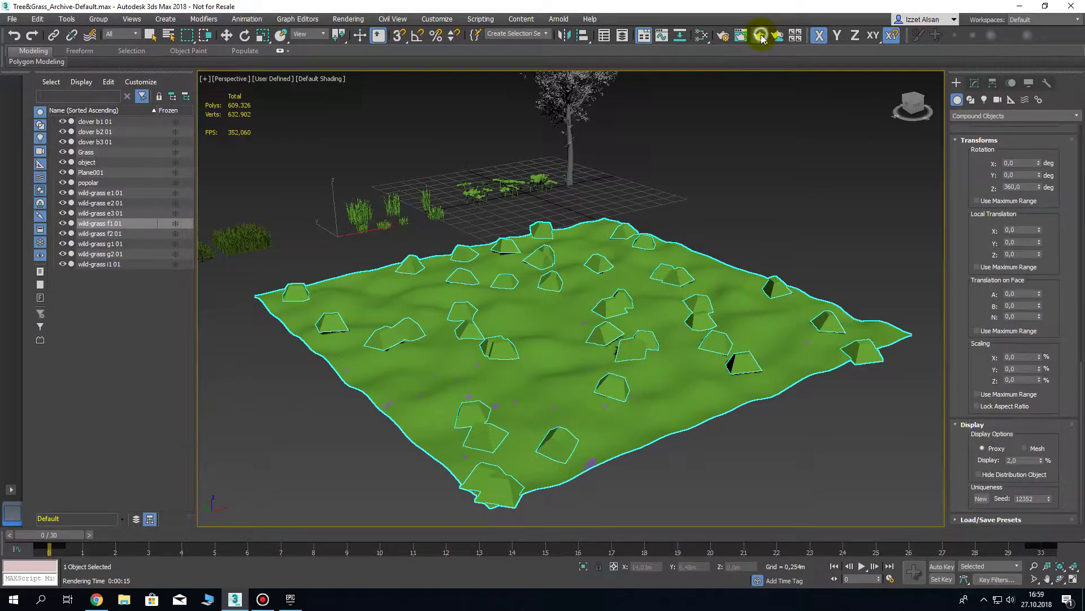